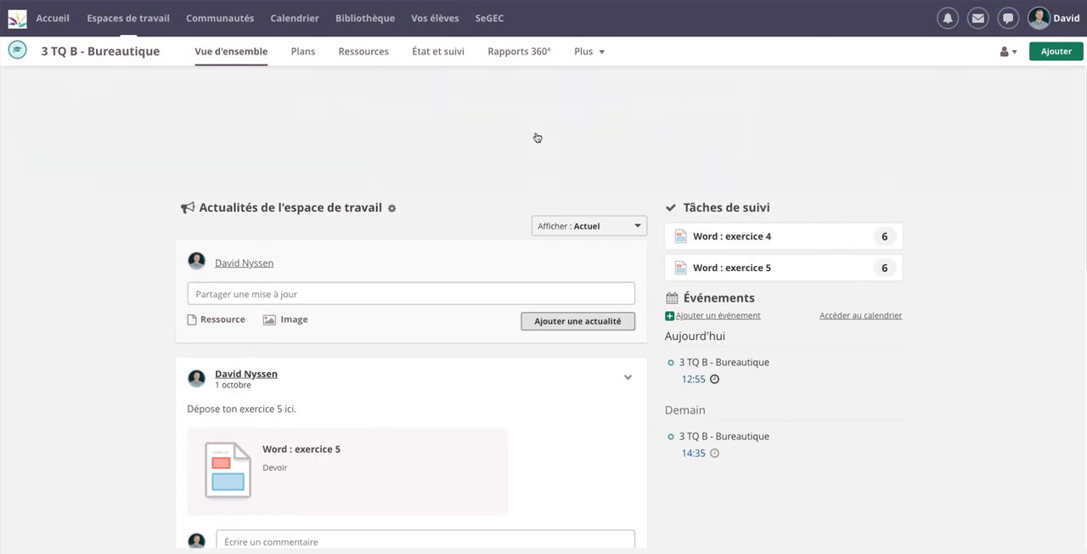
Start a new Exercice activity in the Banques de questions folder of the workspace's resources
click(361, 53)
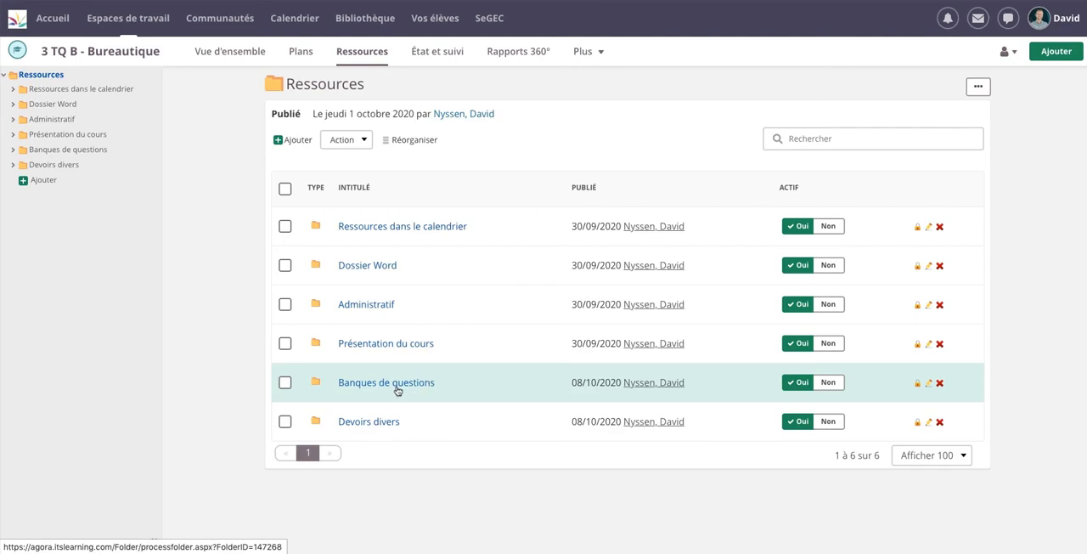
click(396, 386)
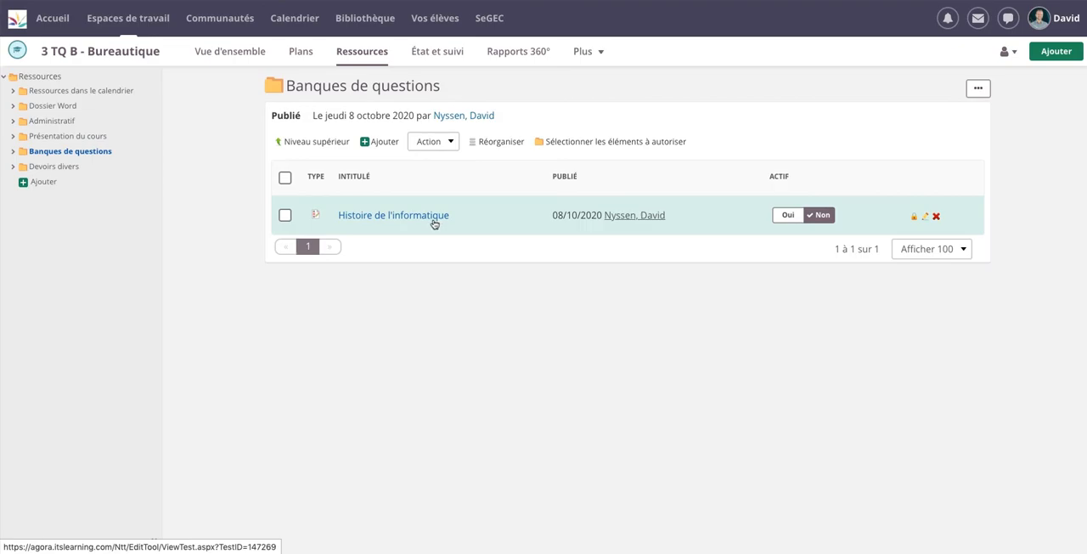
click(387, 143)
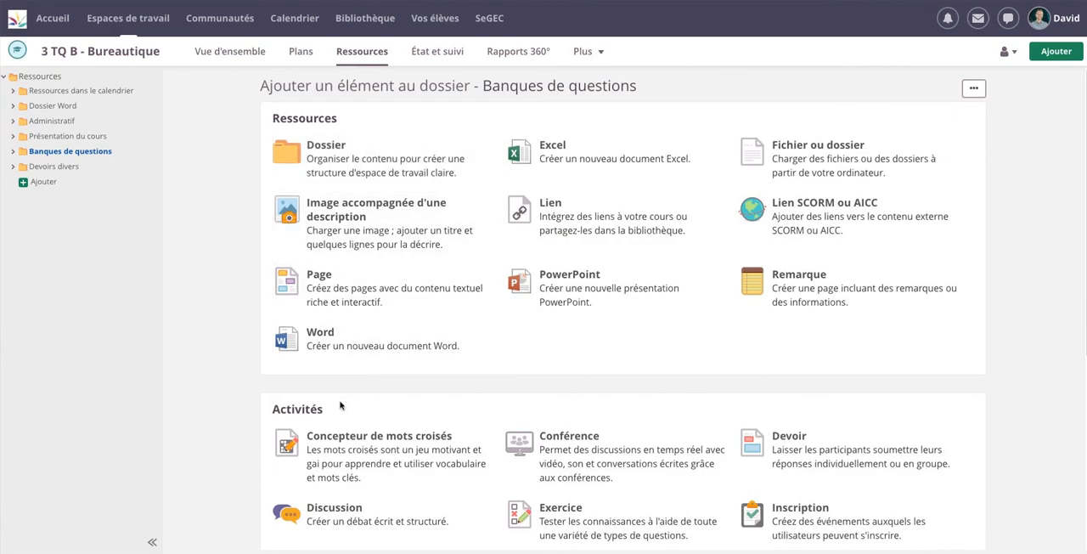
scroll(544, 448, down, 1)
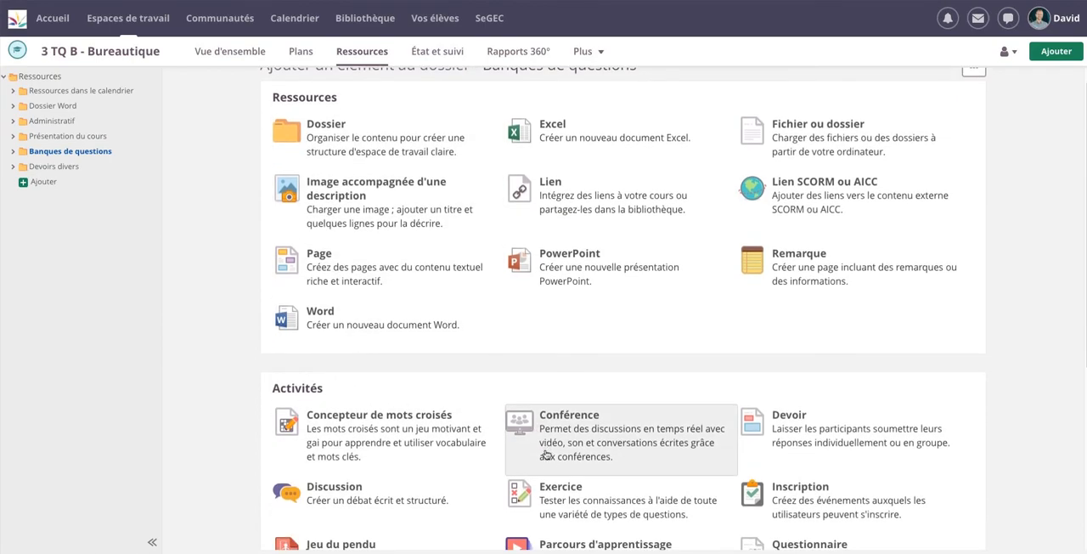
click(603, 512)
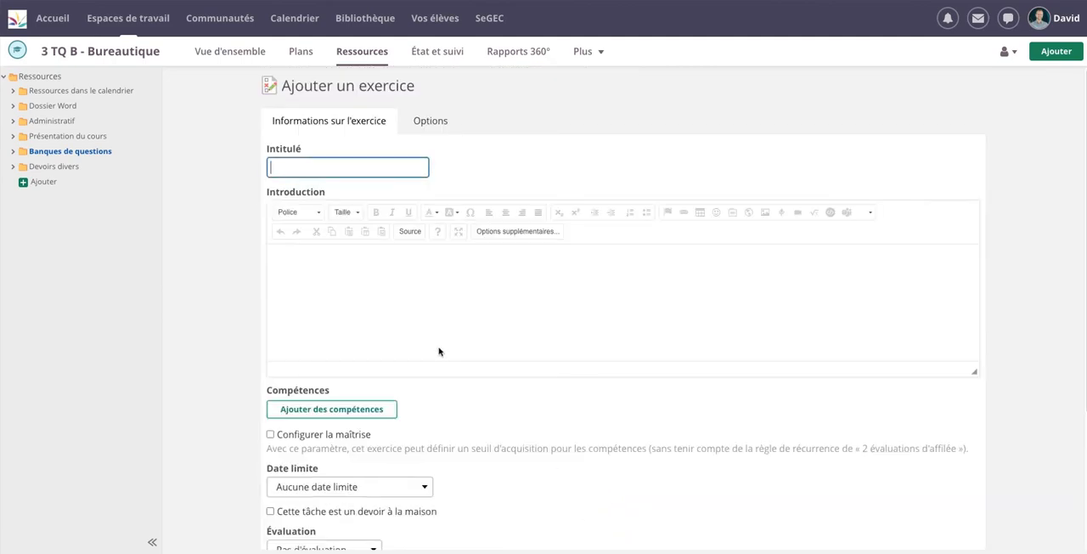
Title the exercise "Questions diverses sur l'Informatique" and enter "Blablabla" as its introduction
click(356, 168)
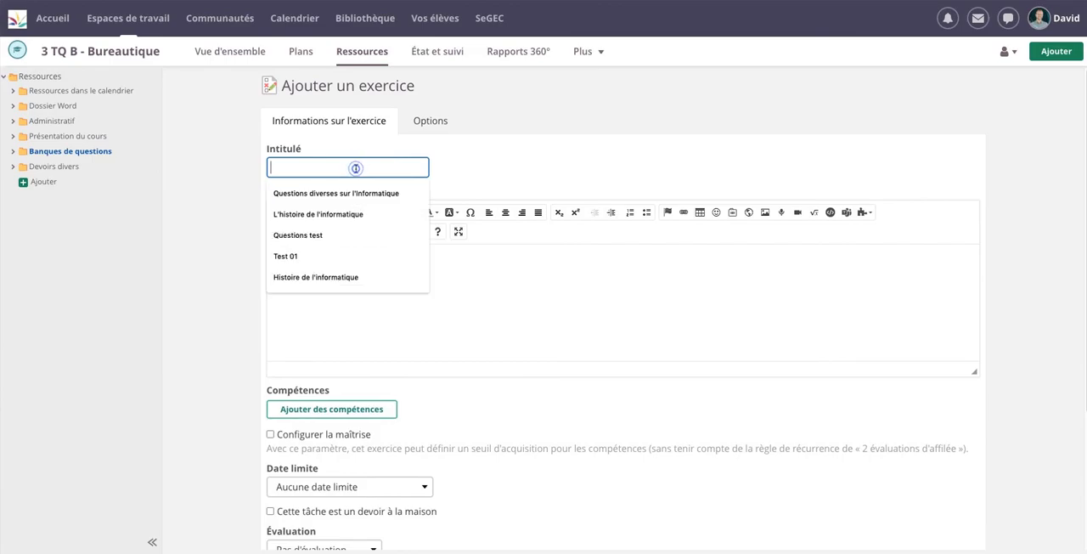
click(351, 196)
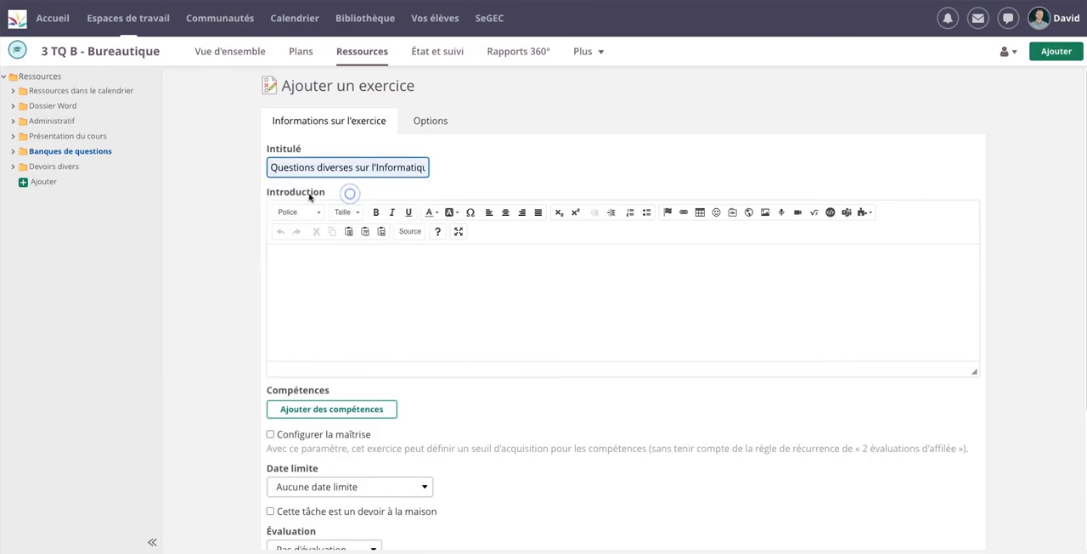
click(347, 287)
text(Blablabla)
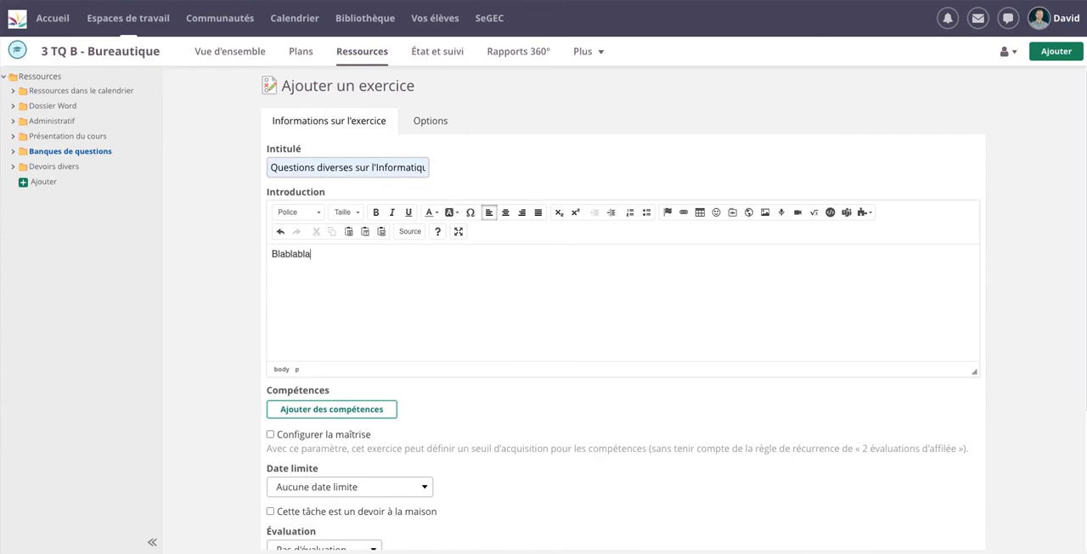
Set the exercise's evaluation to Notes 0 - 10 and save the exercise
scroll(333, 315, down, 2)
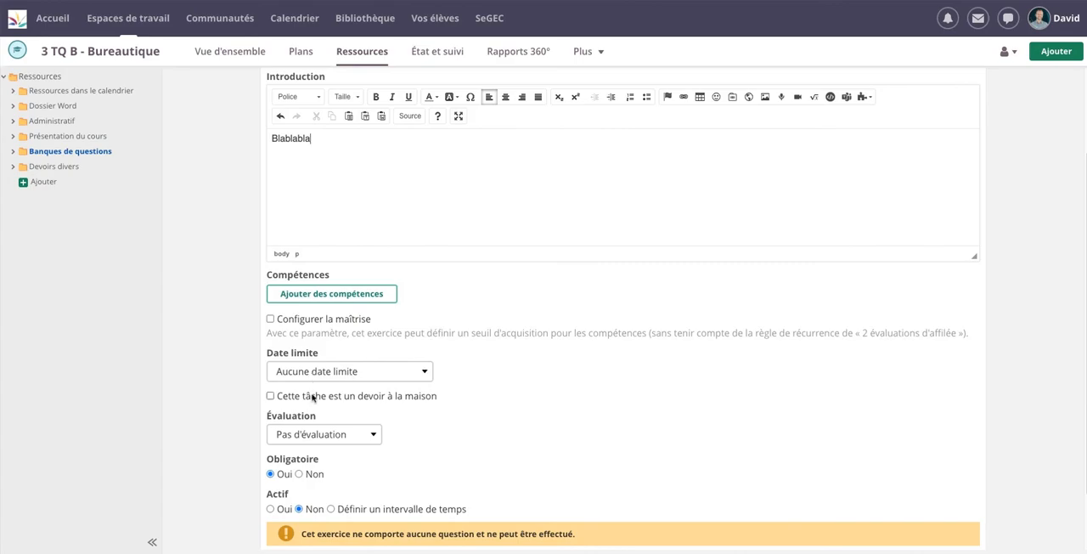
click(366, 436)
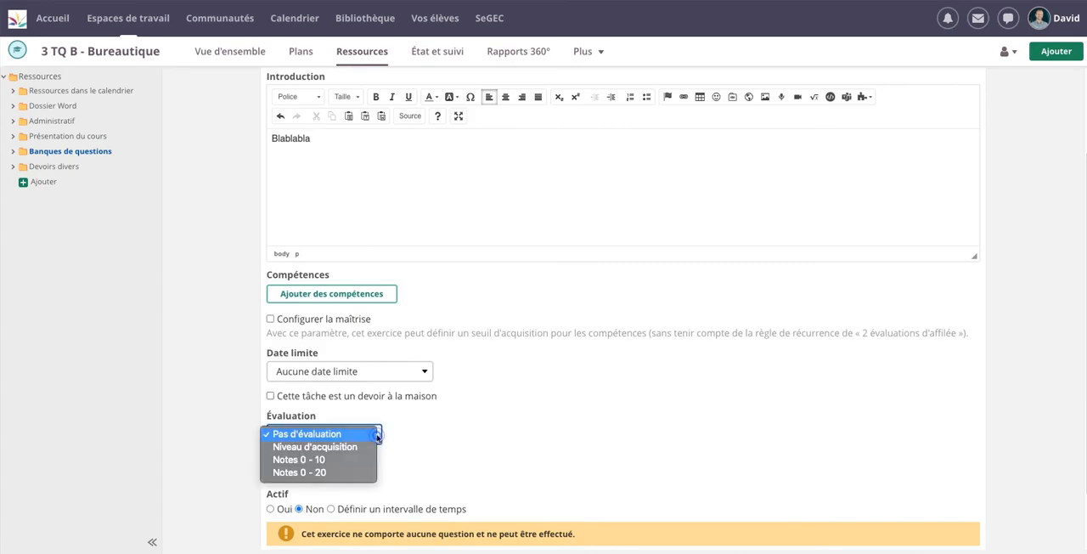
click(336, 460)
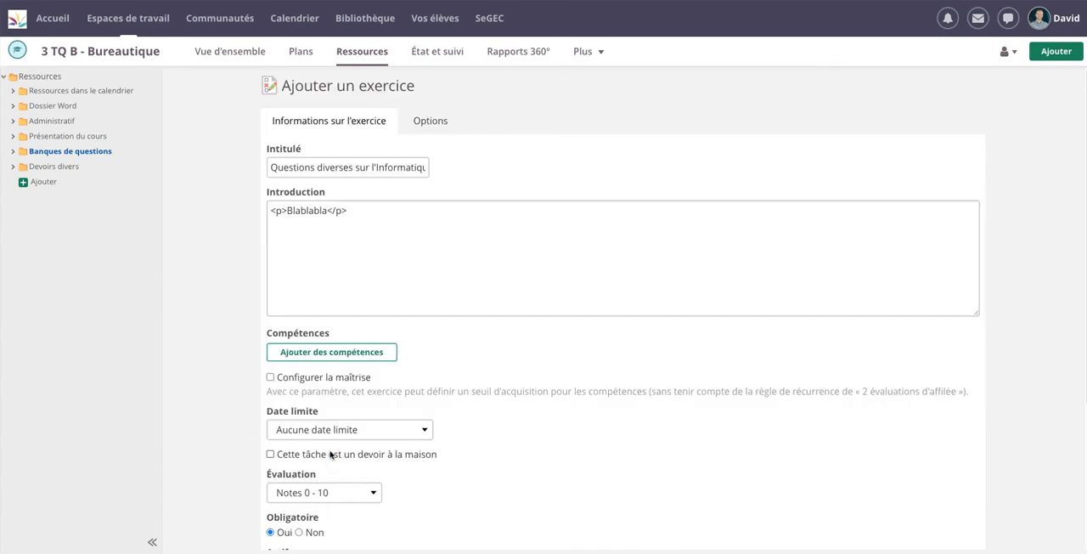
scroll(338, 451, down, 2)
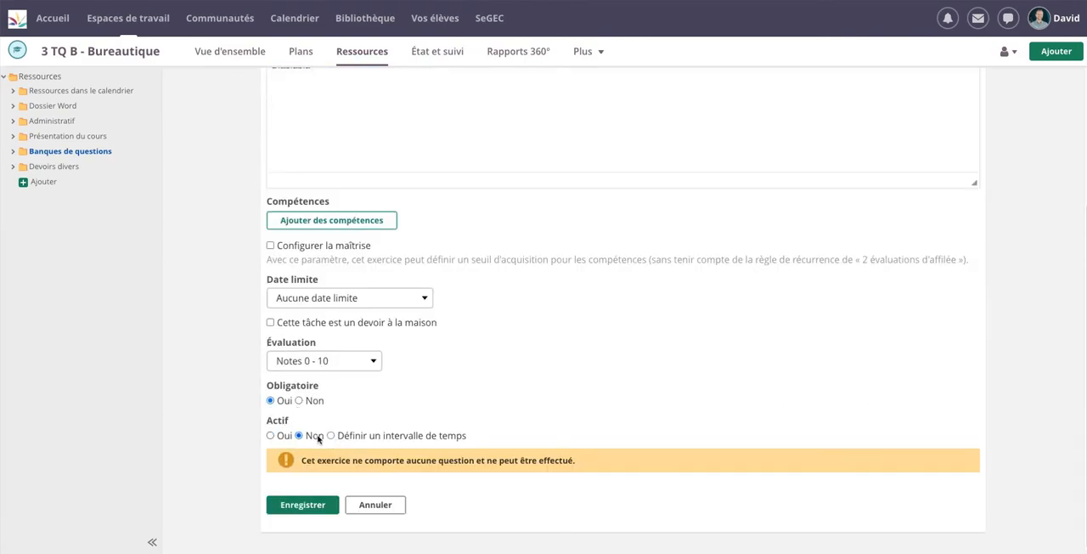
click(304, 507)
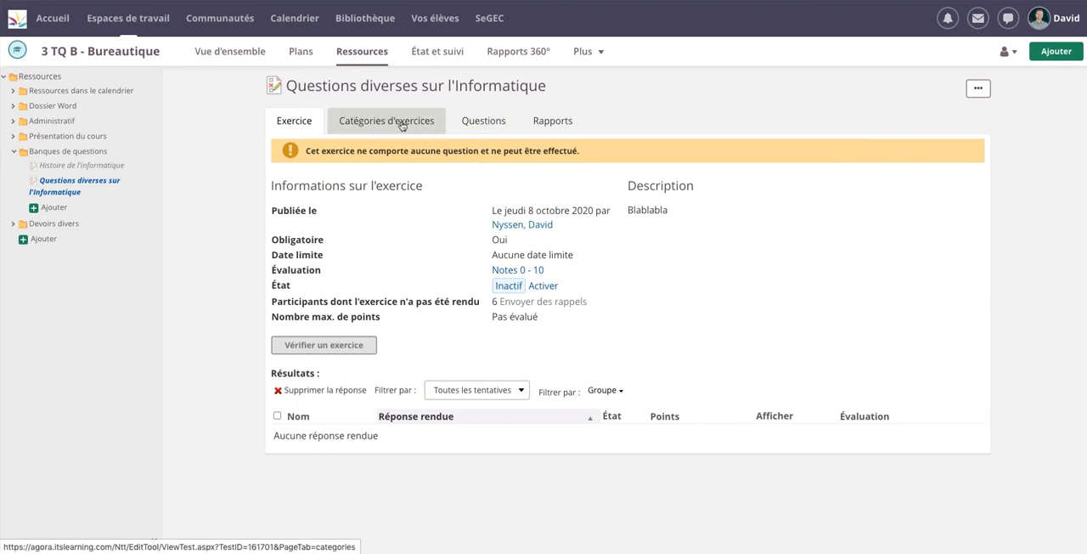
Add a Choix multiples question to the exercise with the text "Qu'est-ce que le cloud ?"
click(482, 132)
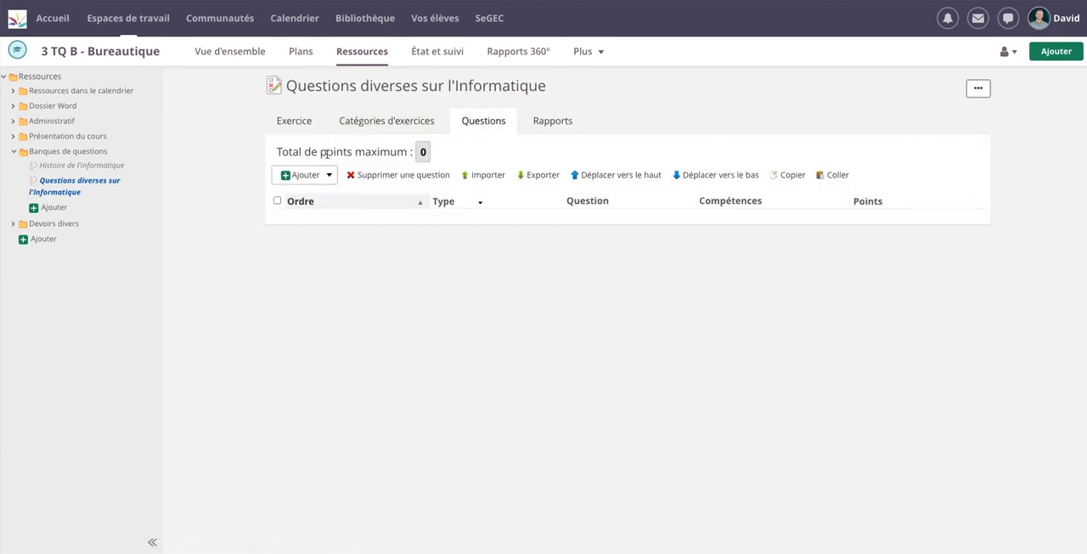
click(330, 175)
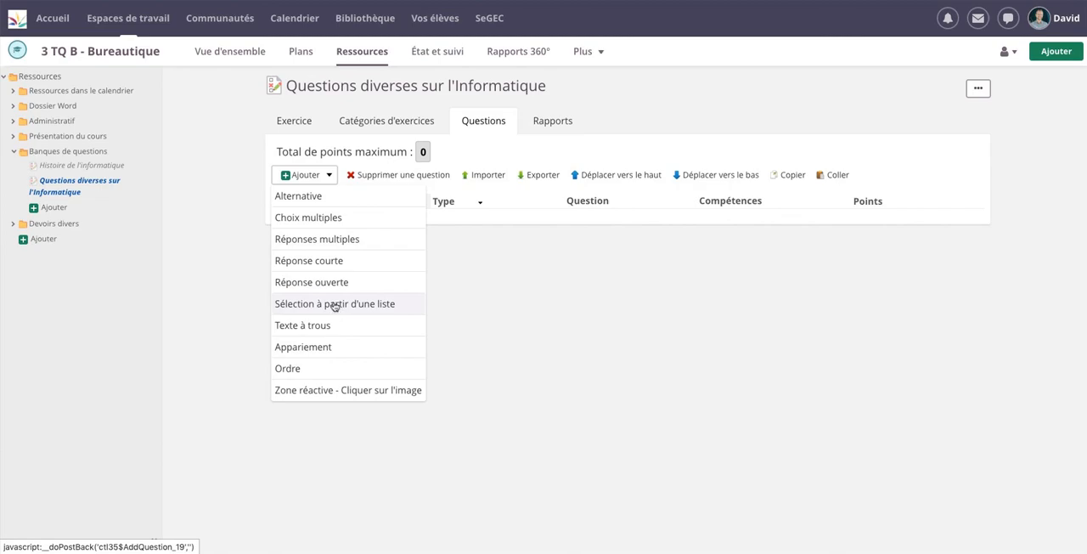
click(309, 219)
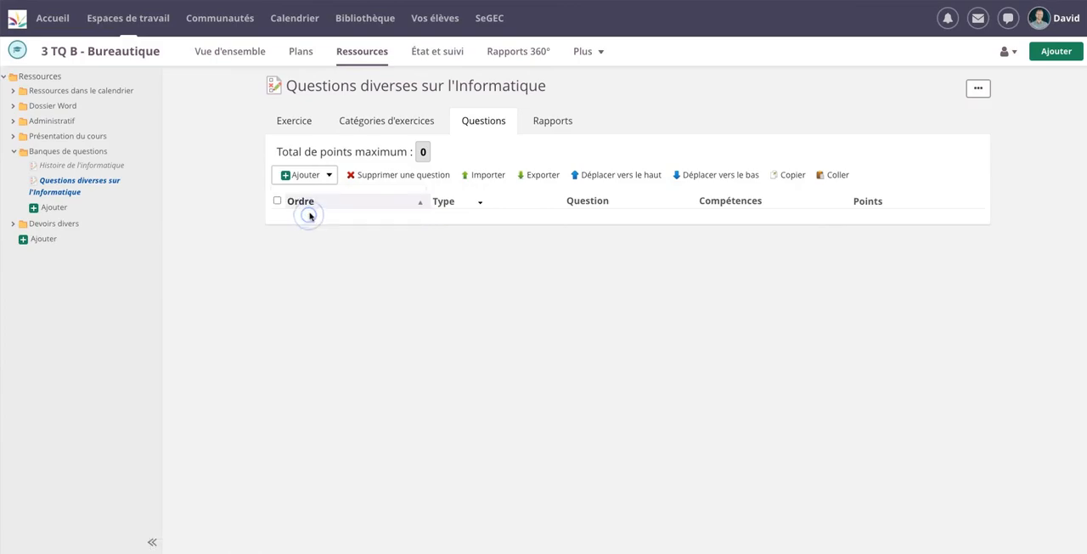
click(334, 214)
text(Qu'e)
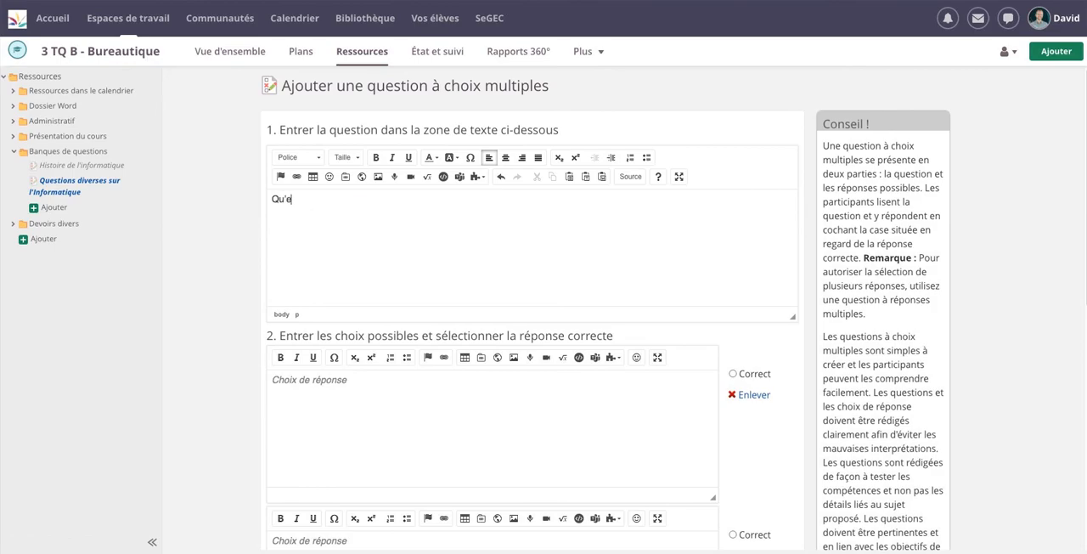
text(st-ce que le cloud ?)
Enter "Une clef USB" as the first answer choice
scroll(428, 311, down, 1)
click(429, 353)
text(Cle)
key(BackSpace)
key(BackSpace)
key(BackSpace)
text(Une clef USB)
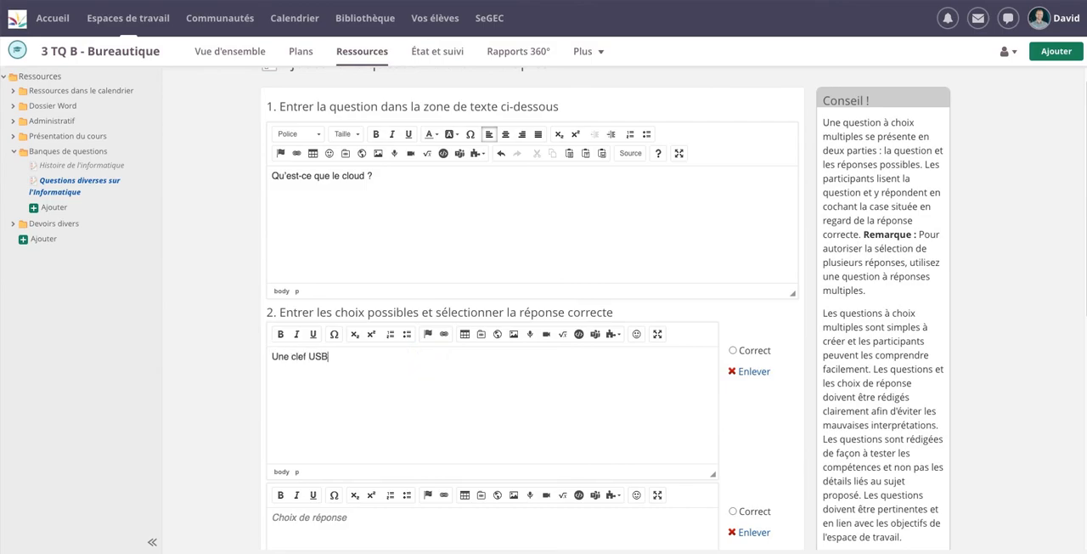
Enter "Un espace de stockage en ligne" as the second answer choice
scroll(323, 422, down, 3)
click(322, 424)
text(U)
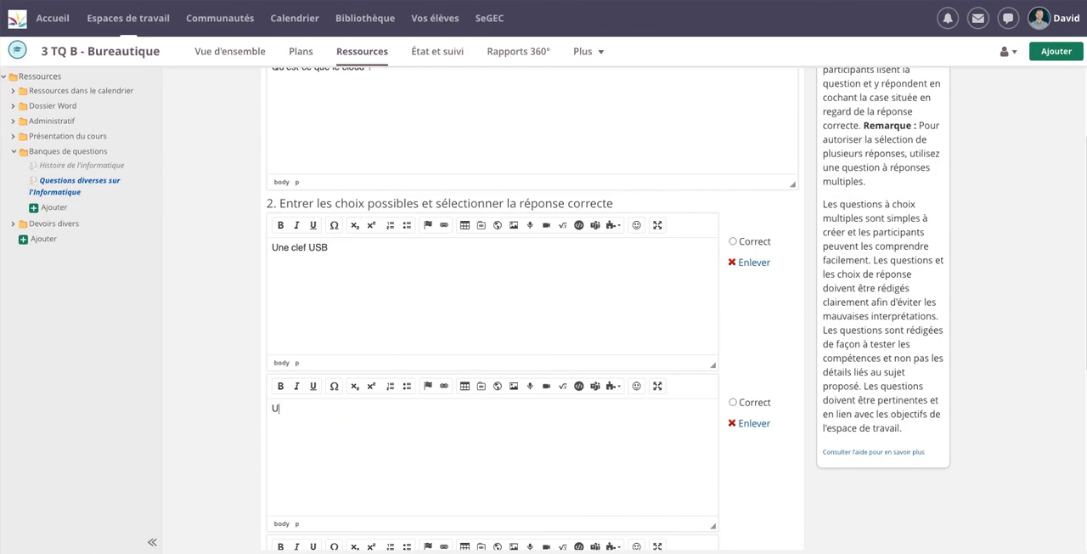
text(n espace de stockage en ligne)
Enter "Un espace de stockage sur un disque dur" as the third answer choice
scroll(335, 425, down, 3)
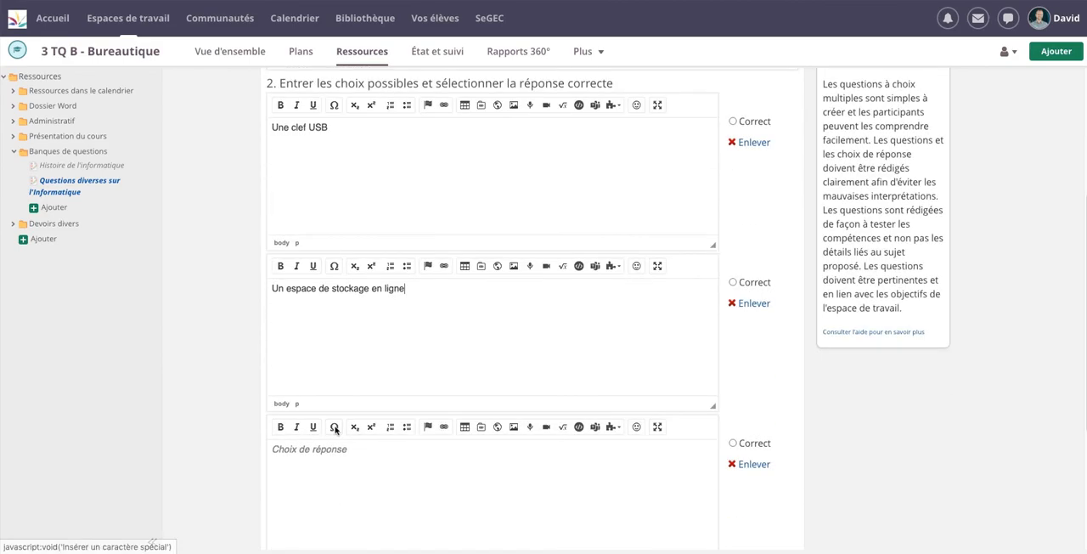
click(324, 452)
text(Une )
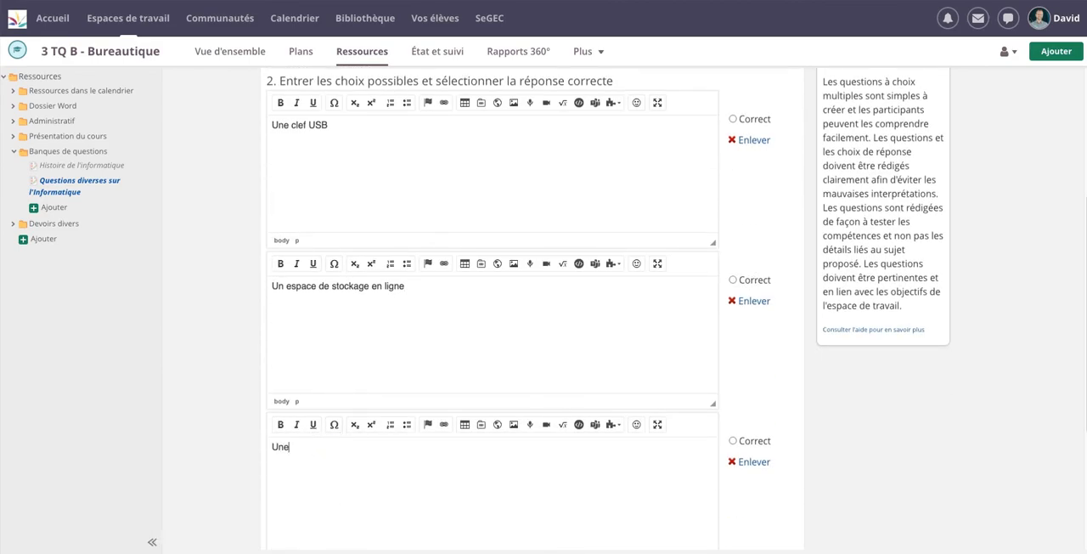
text(espace de stockage sur un disque dur)
Mark "Un espace de stockage en ligne" as the correct answer and save the question
scroll(346, 458, down, 2)
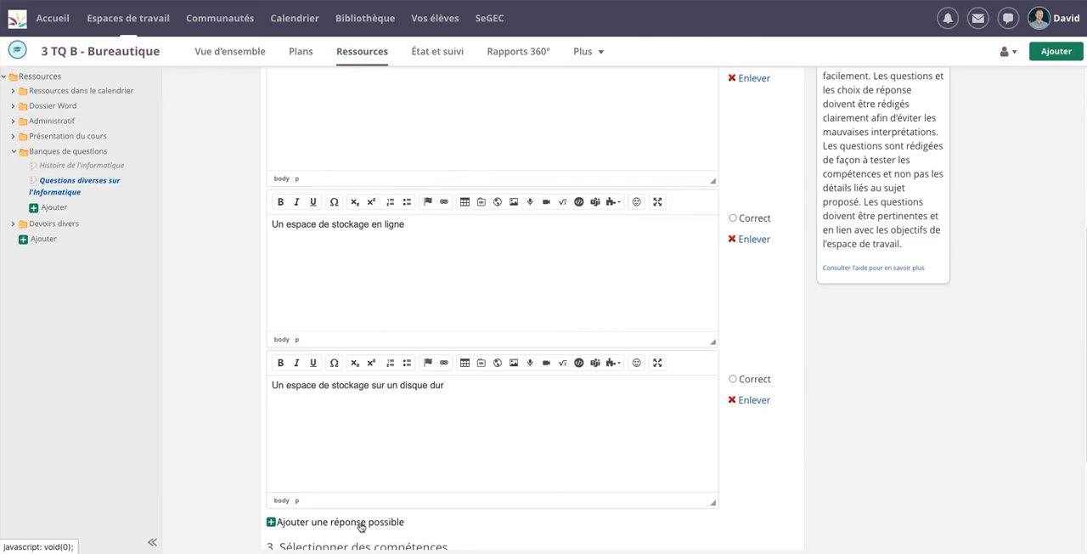
scroll(397, 470, down, 3)
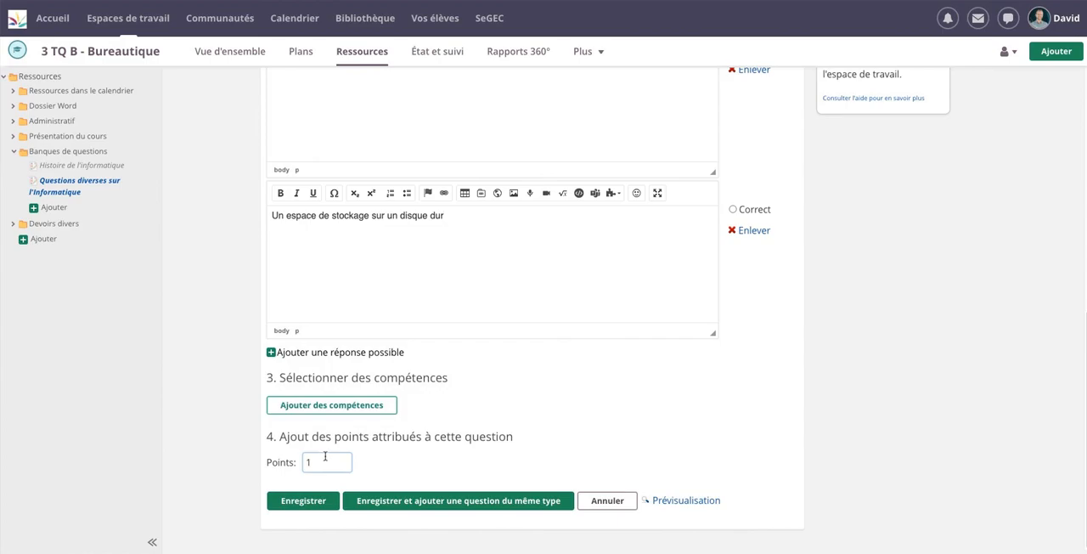
click(314, 501)
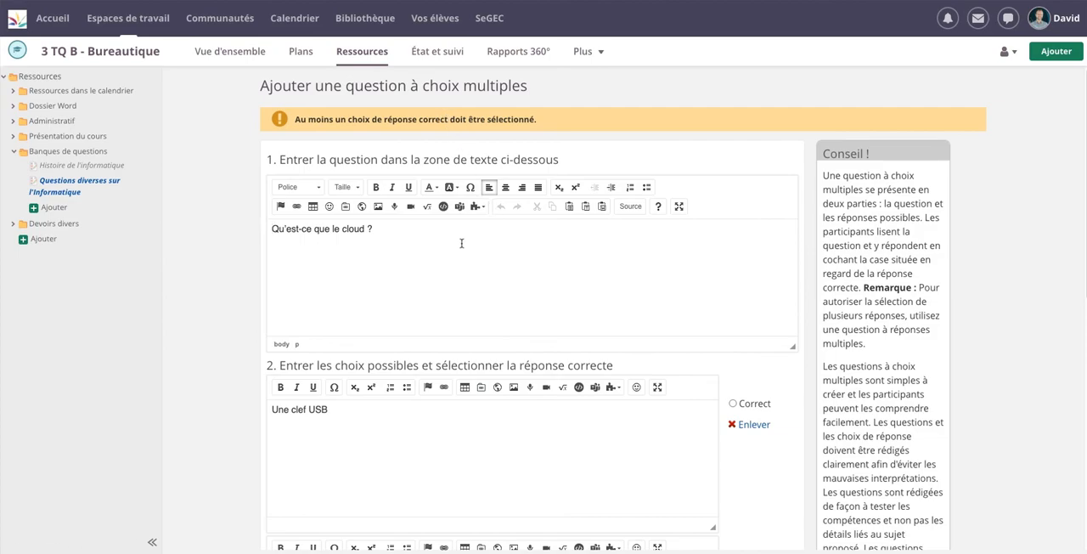
scroll(627, 422, down, 2)
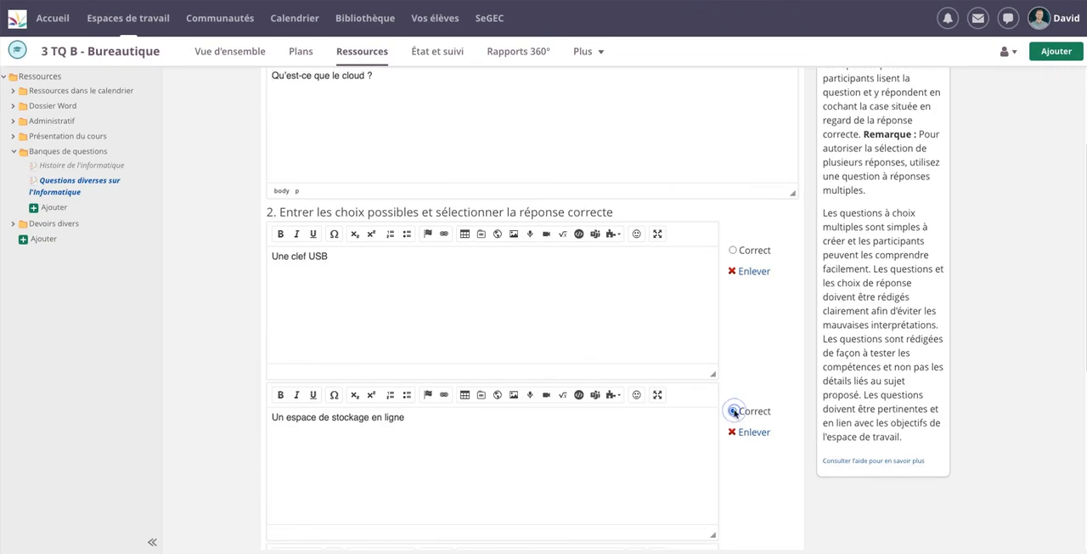
scroll(733, 411, down, 5)
click(311, 501)
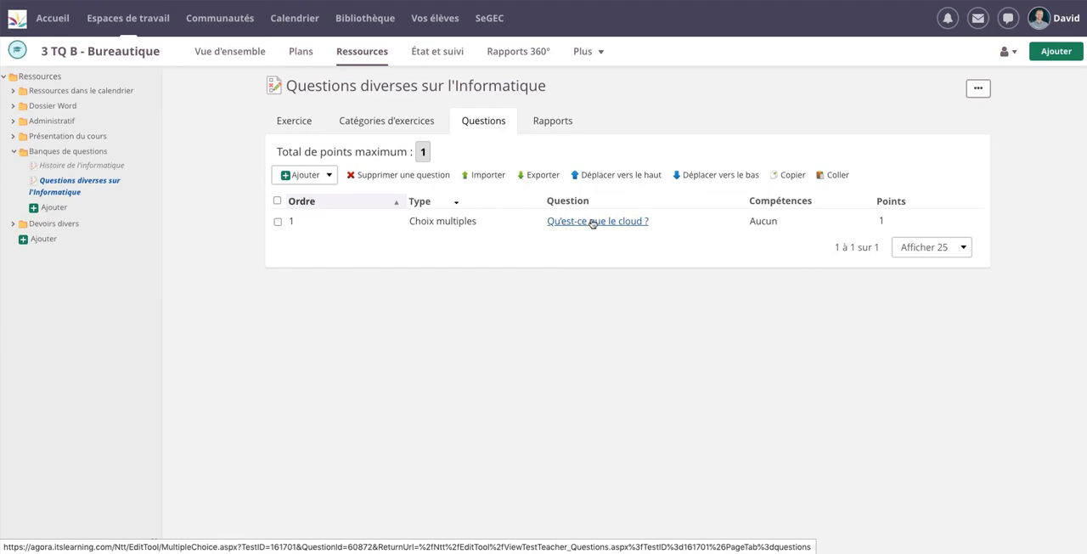
Review the question list and the question categories of the exercise "Histoire de l'informatique"
click(70, 165)
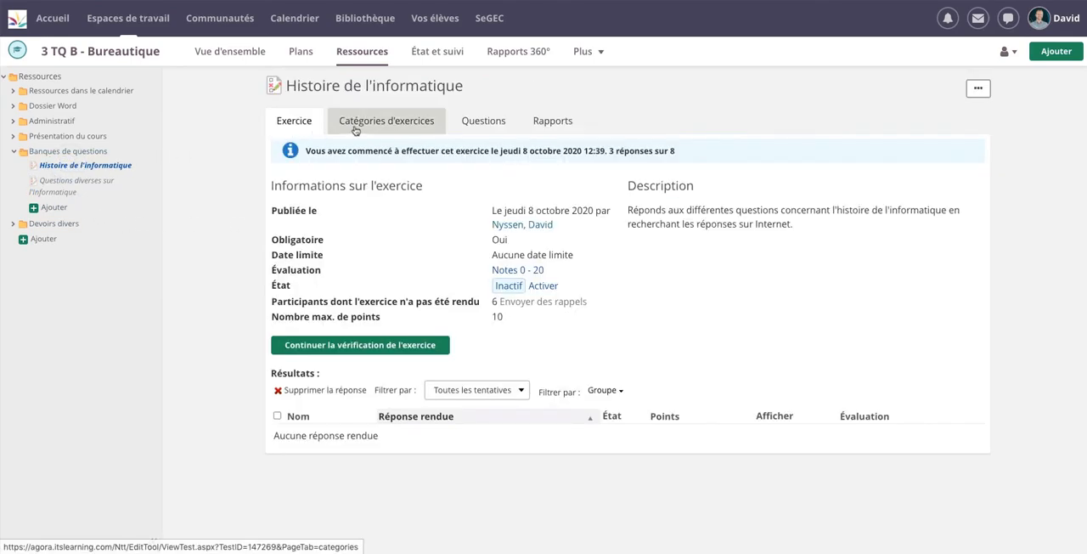
click(464, 124)
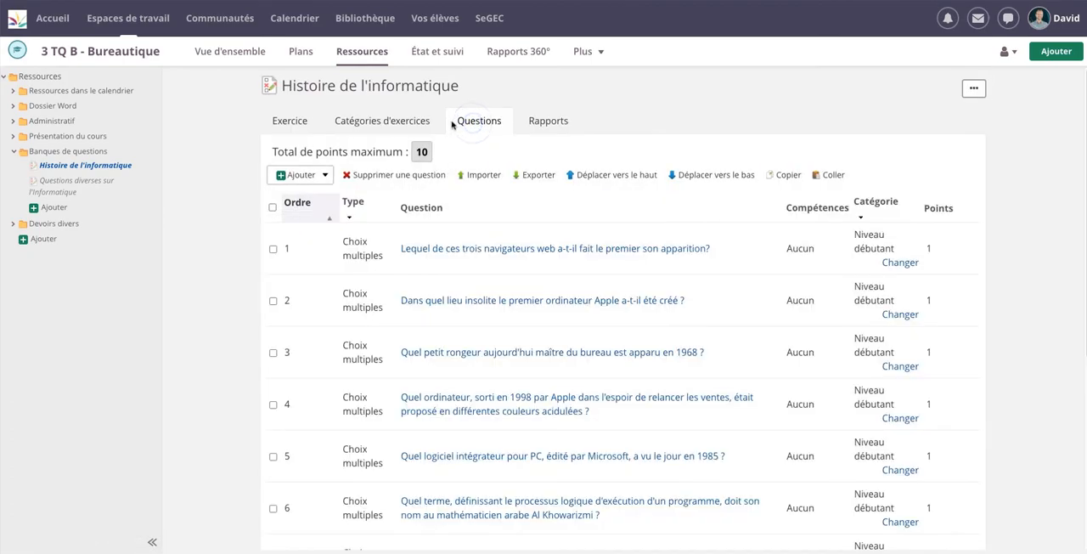
scroll(411, 273, down, 4)
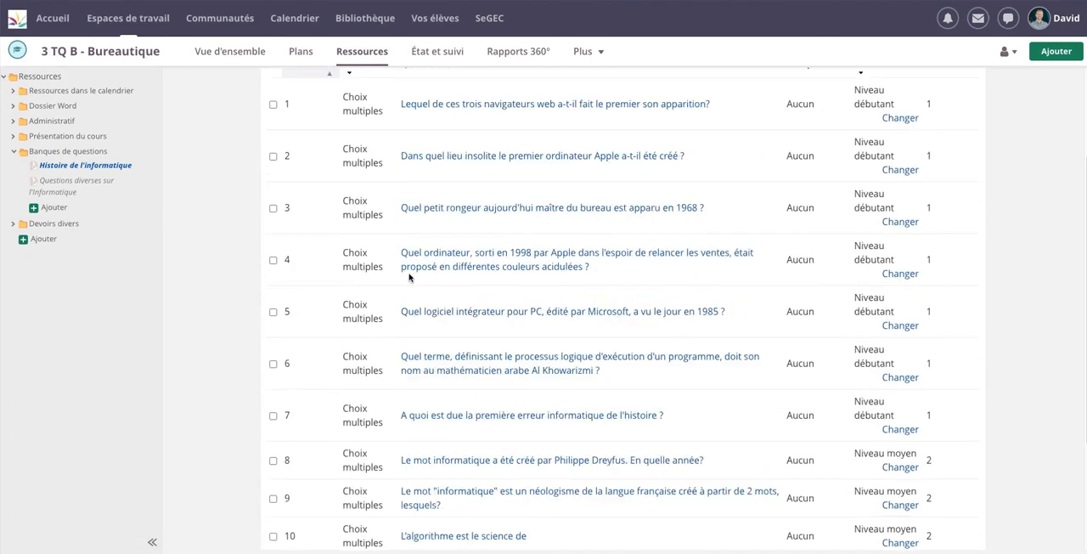
scroll(411, 274, up, 4)
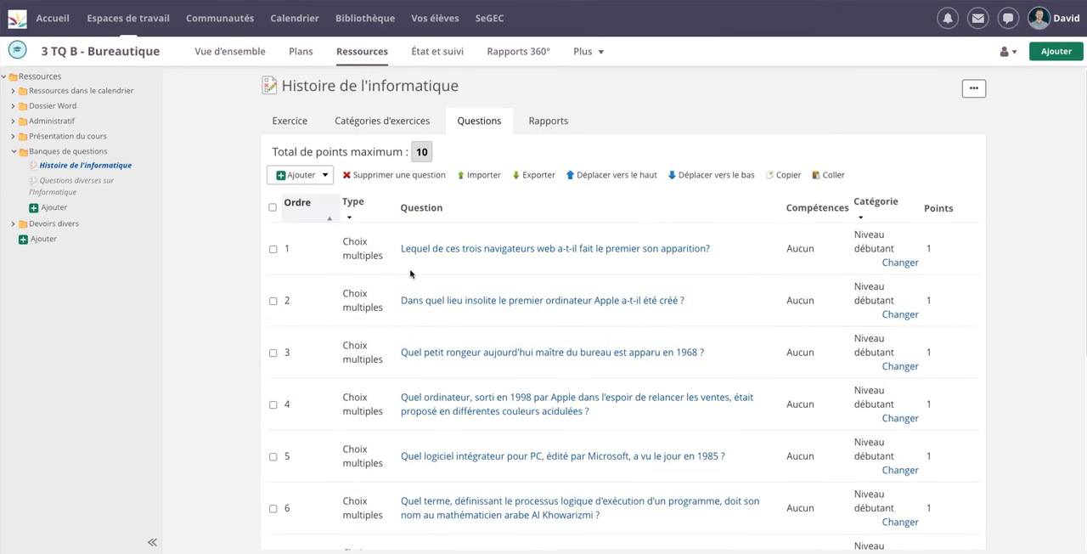
click(395, 126)
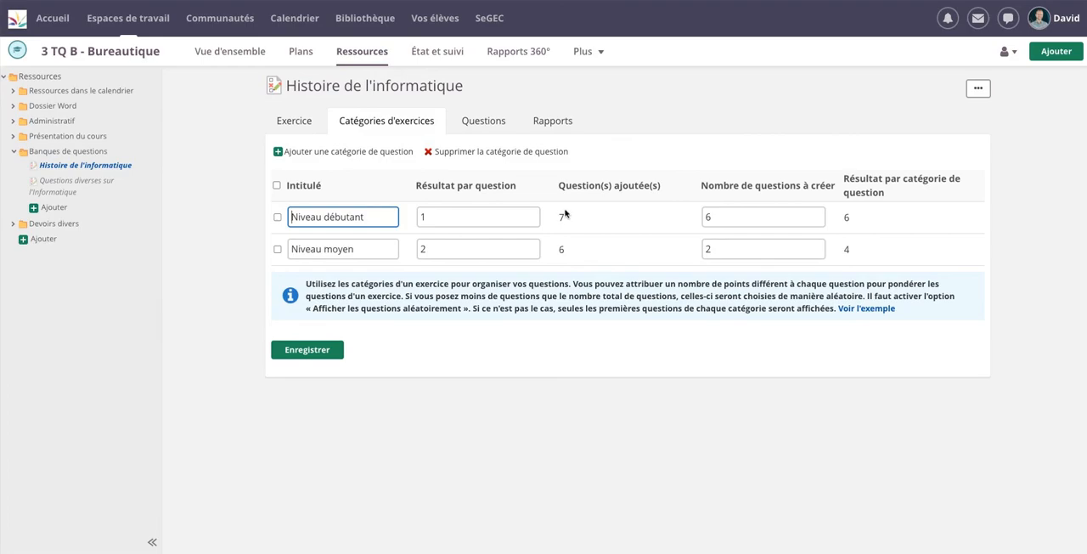
Open the question about the first of three web browsers, check its category options, and leave it without saving
click(492, 126)
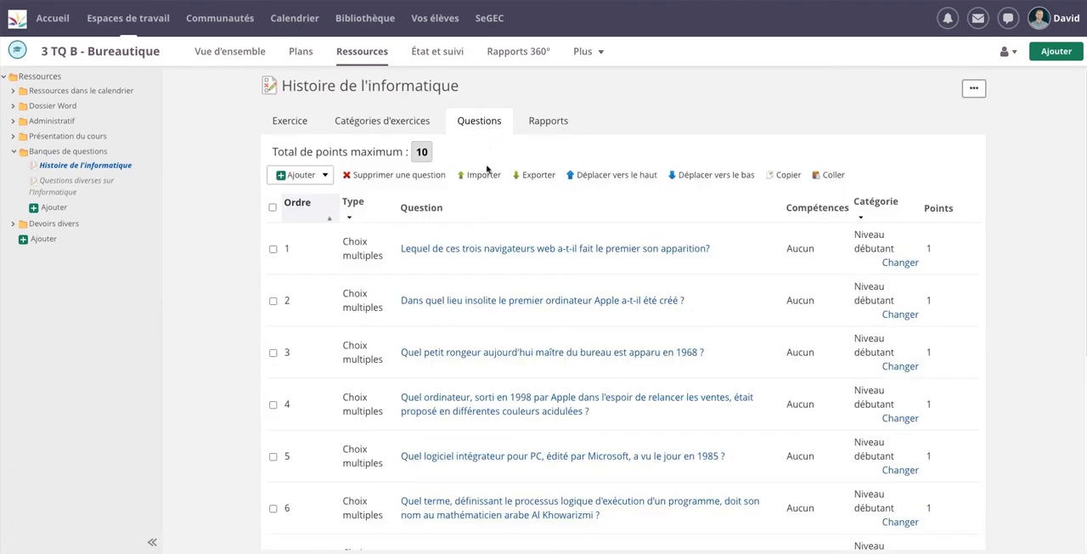
click(517, 249)
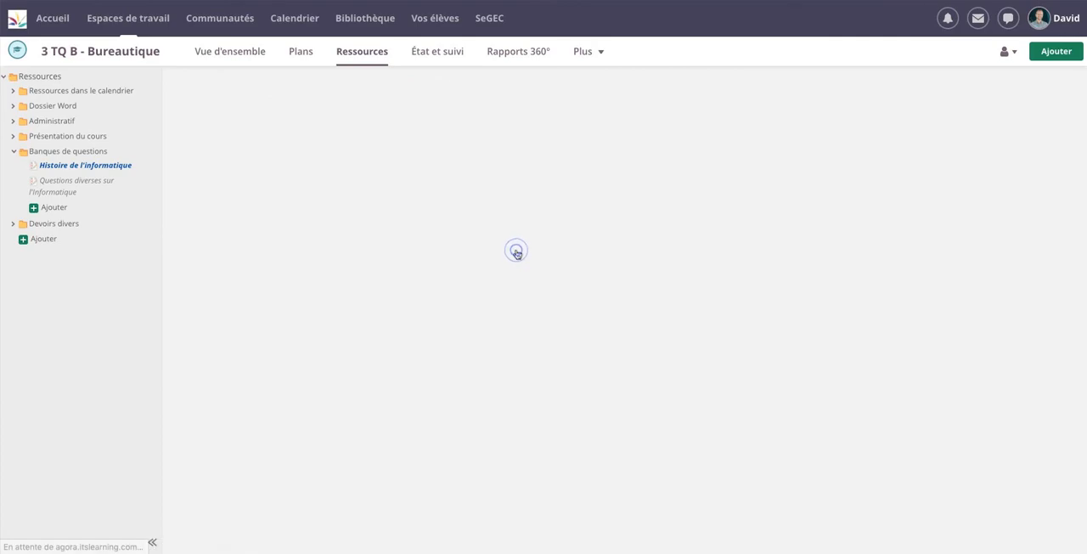
scroll(511, 248, down, 10)
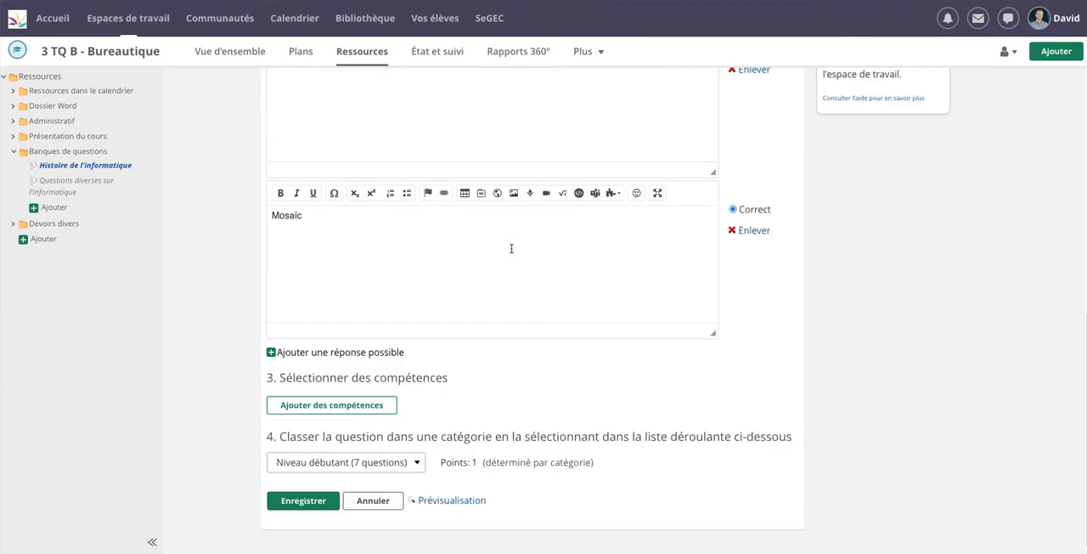
click(387, 466)
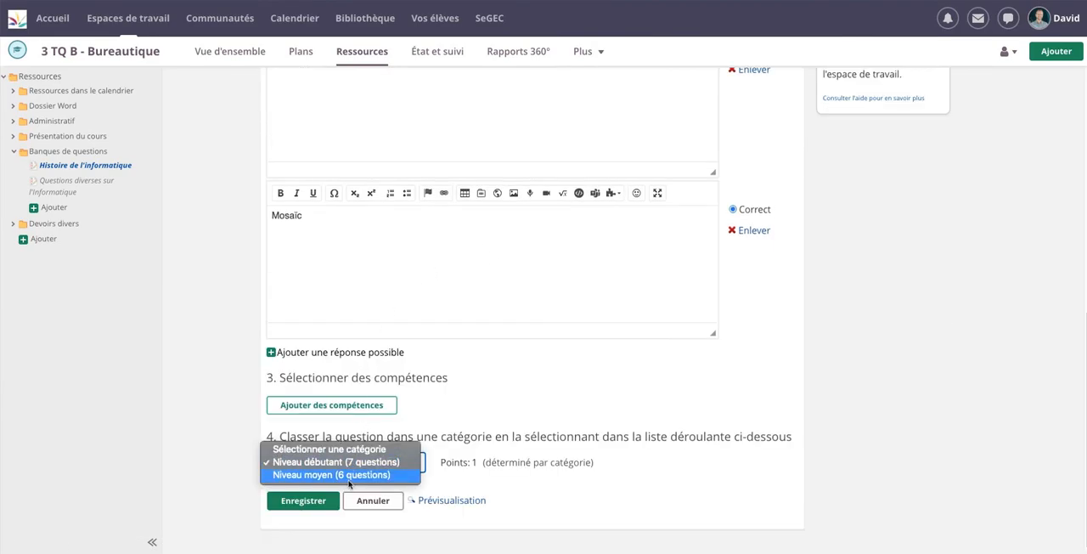
click(372, 502)
click(372, 502)
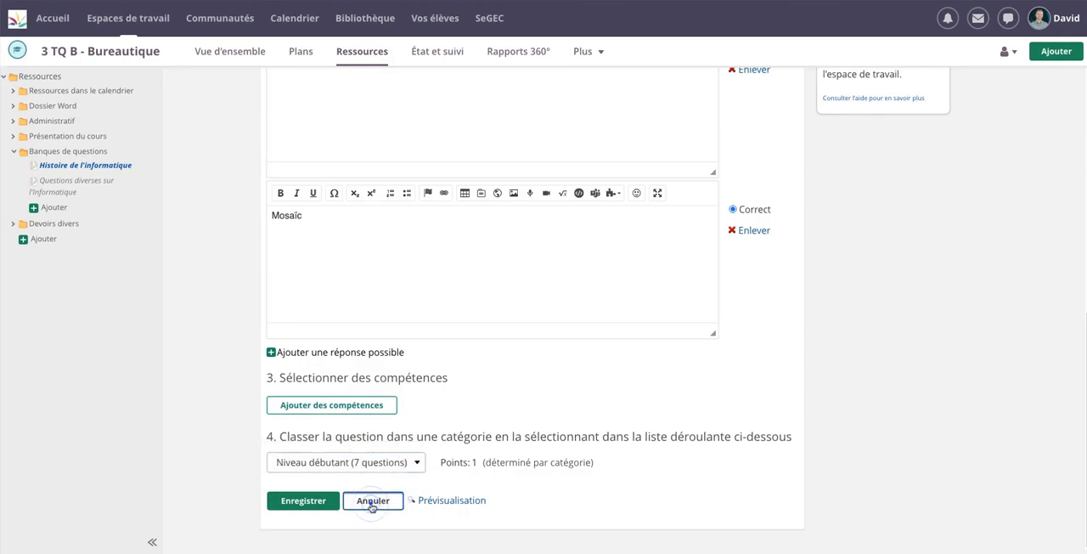
click(618, 142)
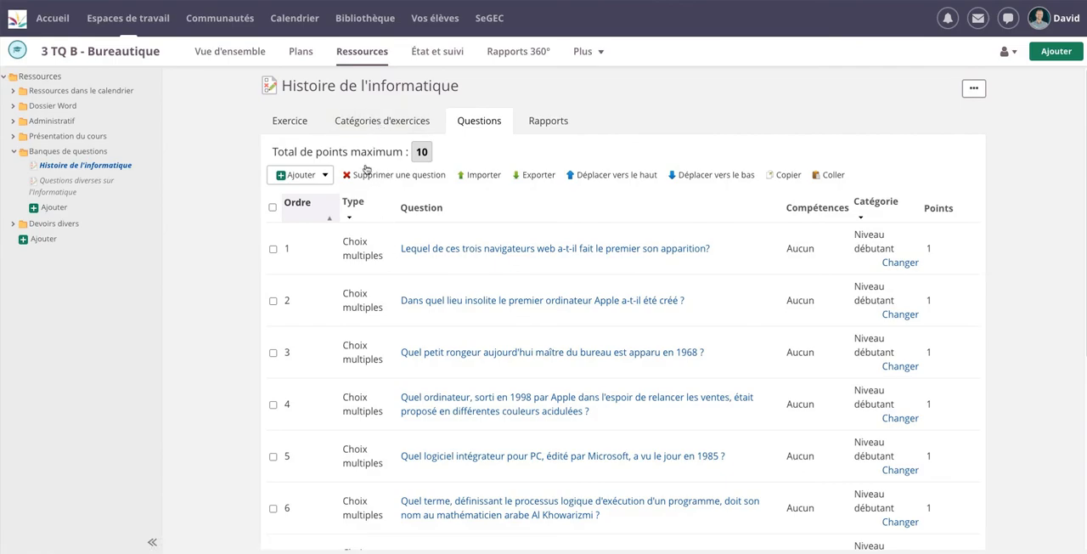
Set the number of questions to create to 4 for "Niveau débutant" and 3 for "Niveau moyen", and save the categories
click(372, 120)
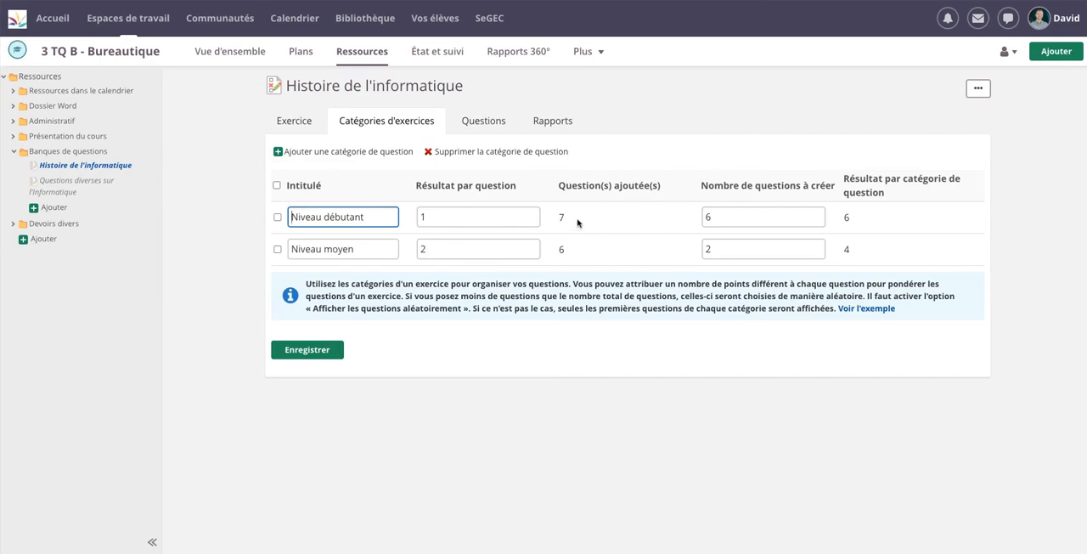
drag(732, 215, 690, 216)
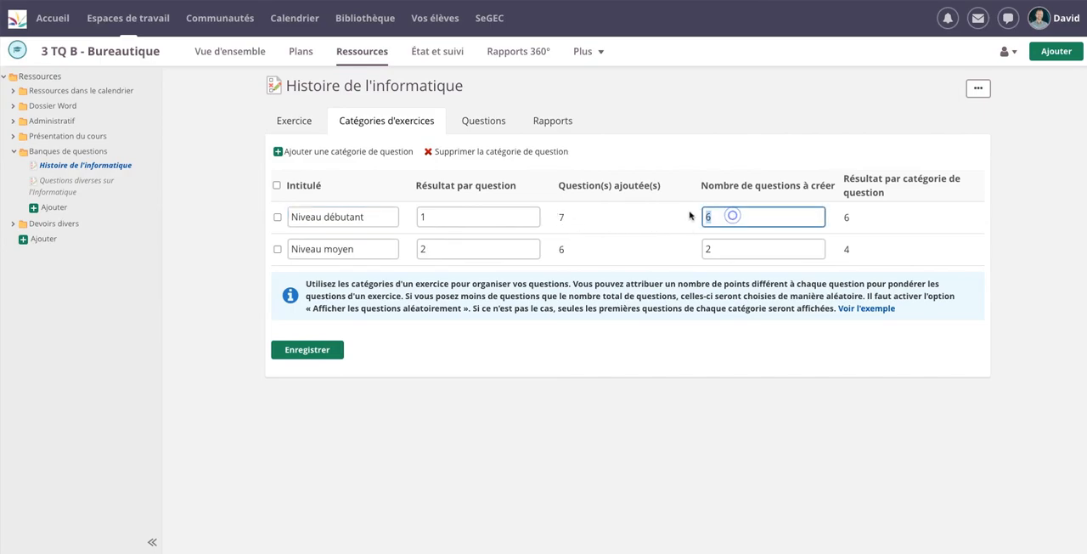
text(4)
double_click(721, 248)
text(3)
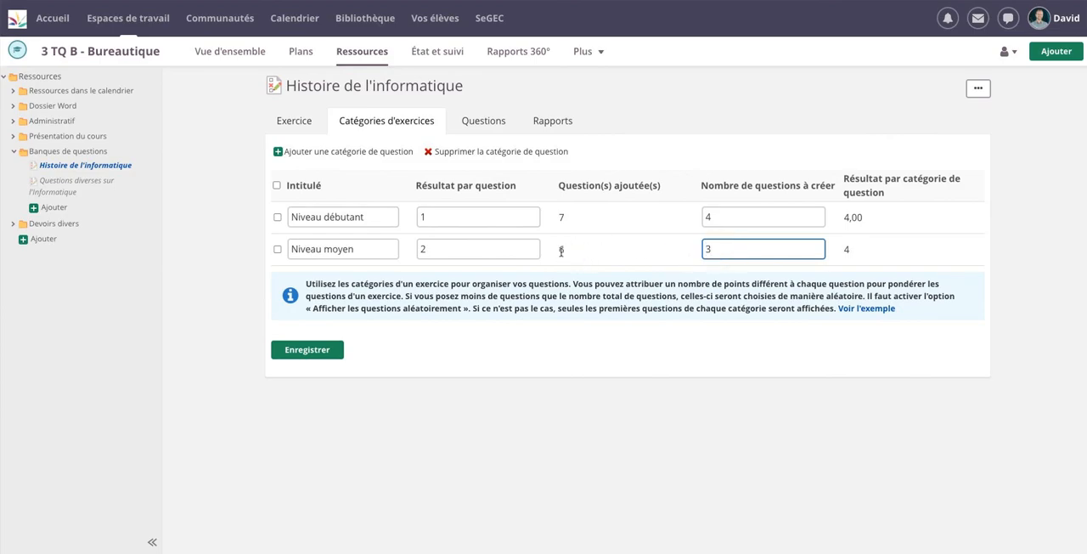
click(632, 258)
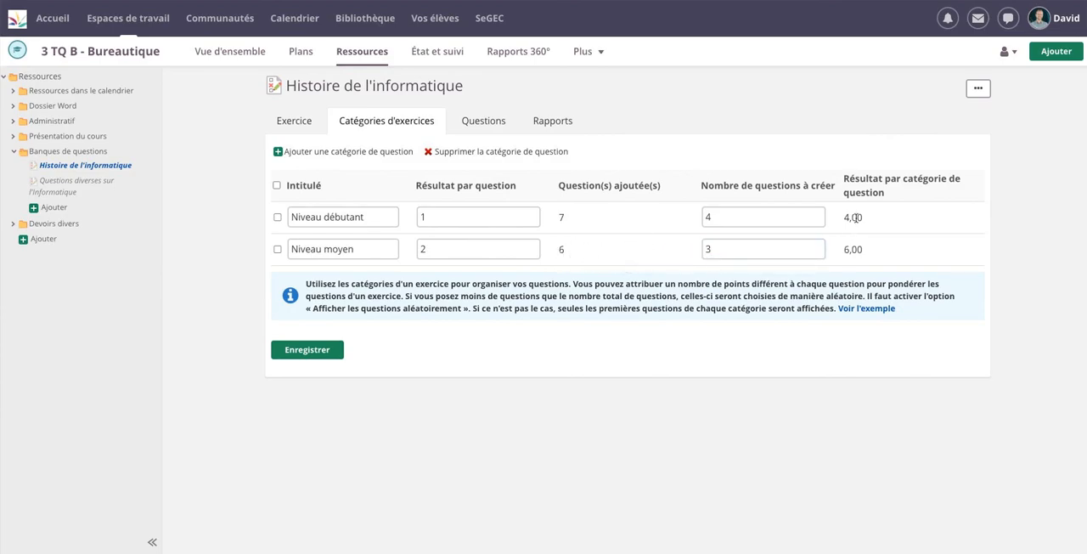
click(321, 355)
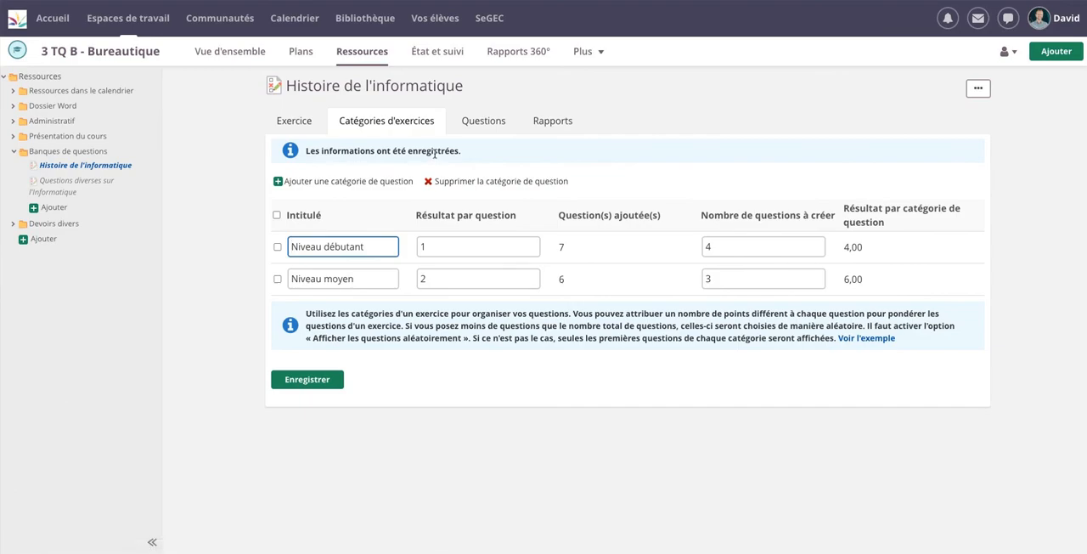
Examine the exercise statistics report for "Histoire de l'informatique" and return to the reports overview
click(562, 121)
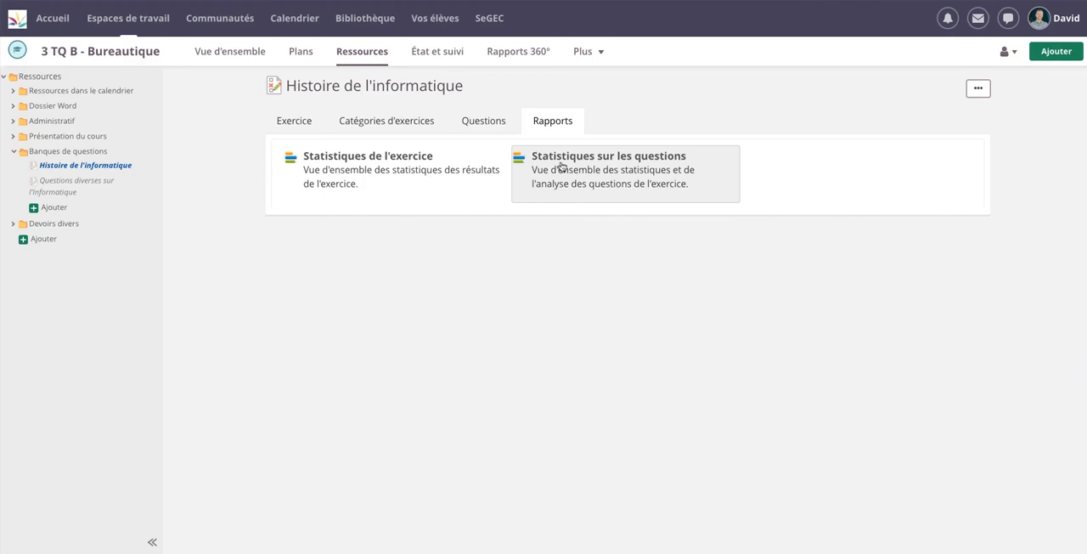
click(403, 164)
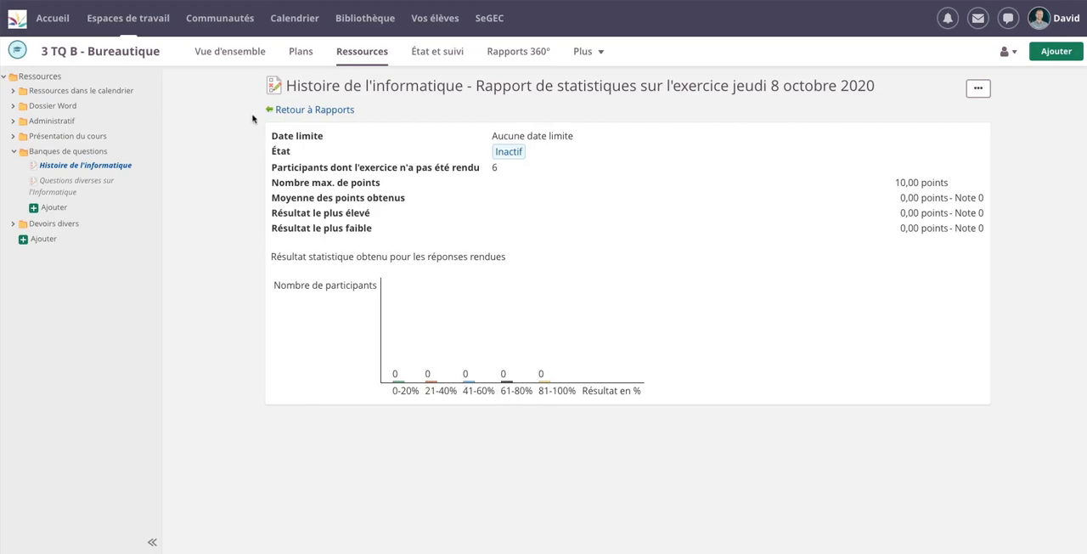
click(315, 110)
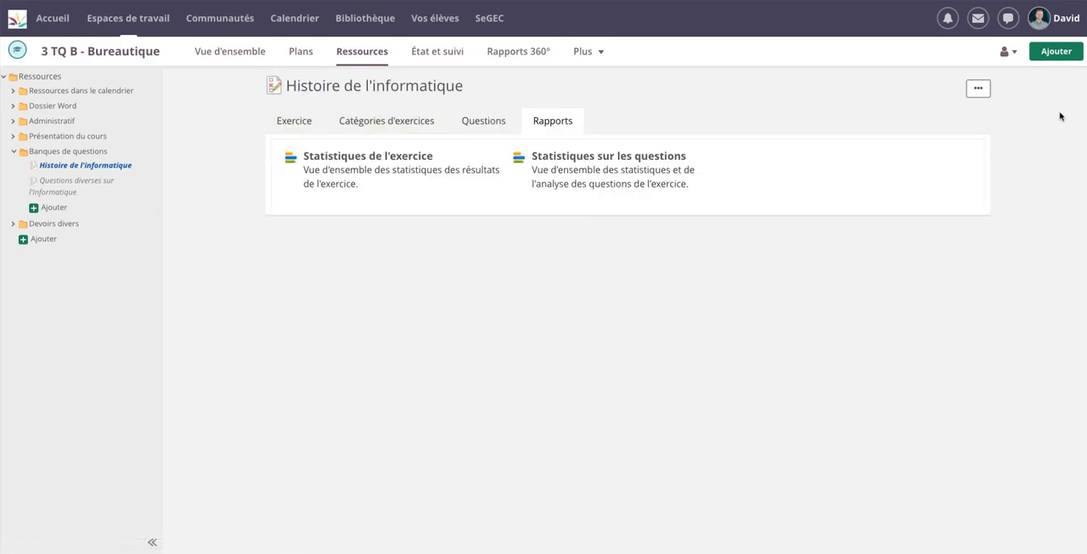
Change the exercise's evaluation to "Notes 0 - 10" in its settings, save, and activate the exercise
click(980, 92)
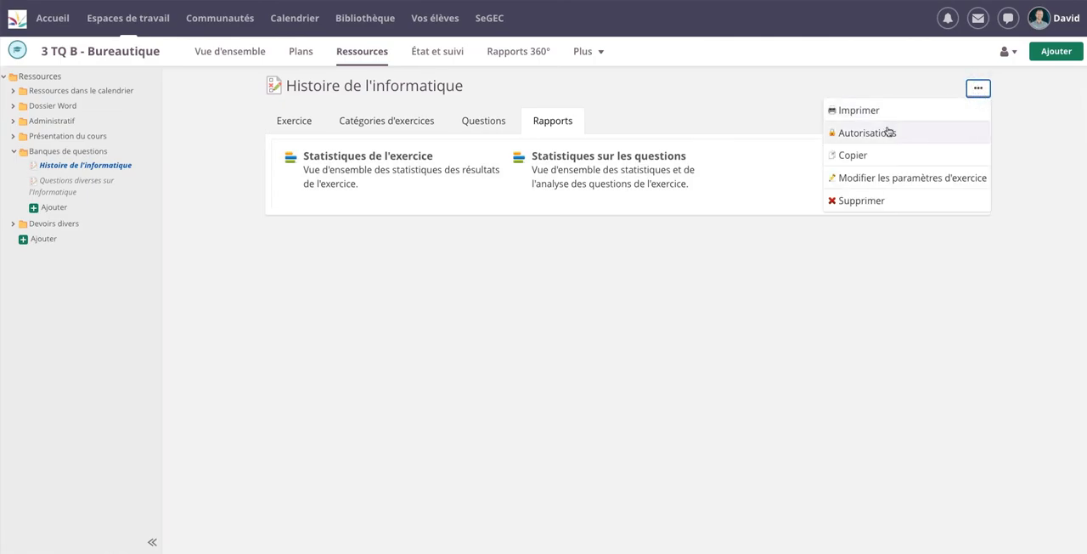
click(885, 177)
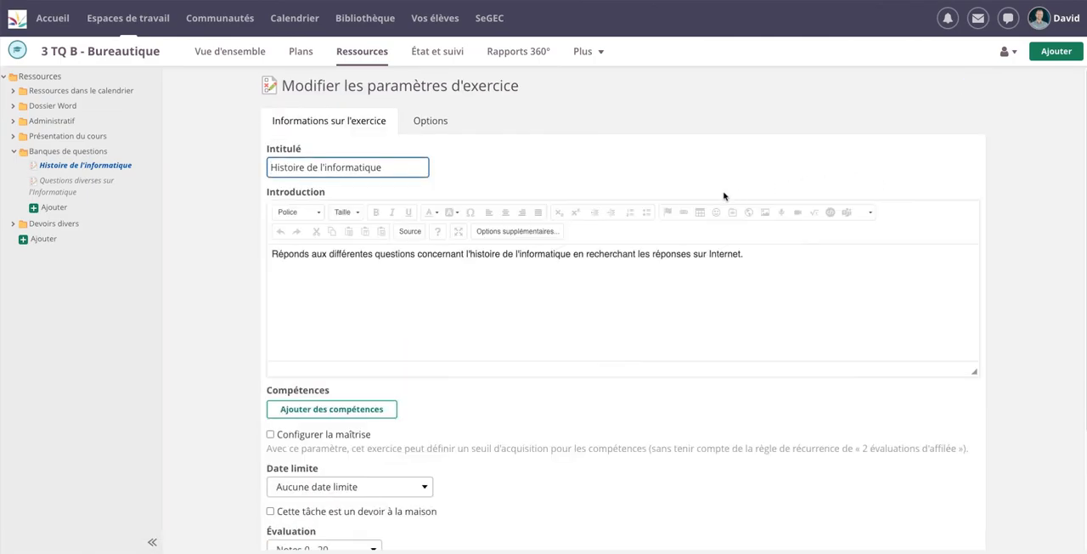
scroll(399, 176, down, 2)
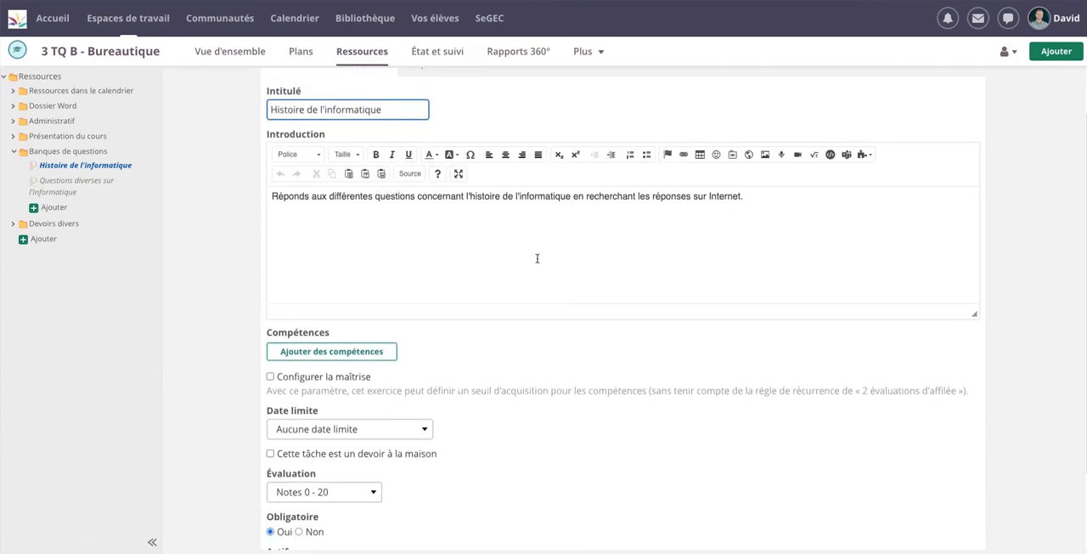
scroll(456, 254, down, 3)
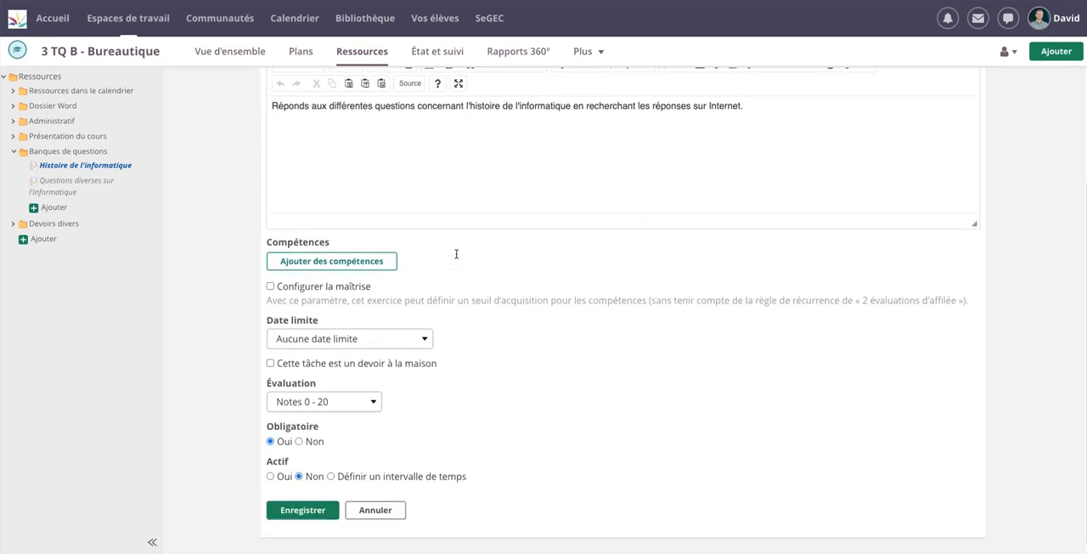
click(371, 398)
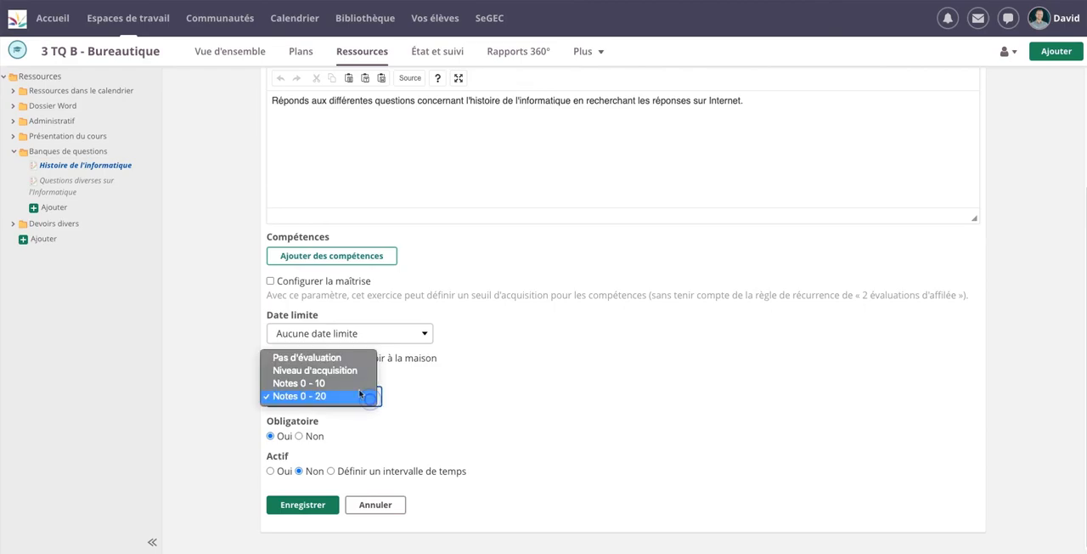
click(359, 387)
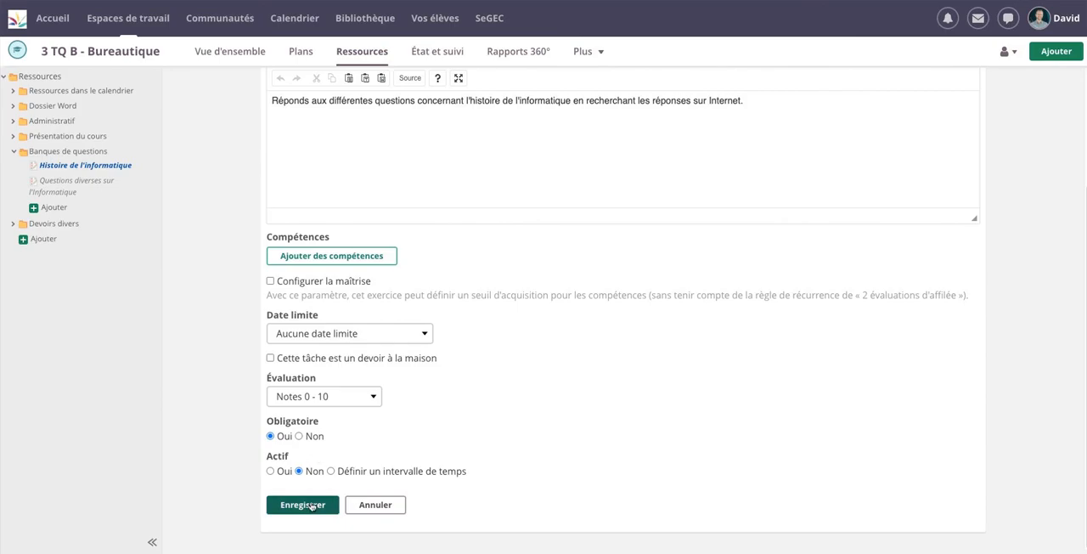
click(309, 509)
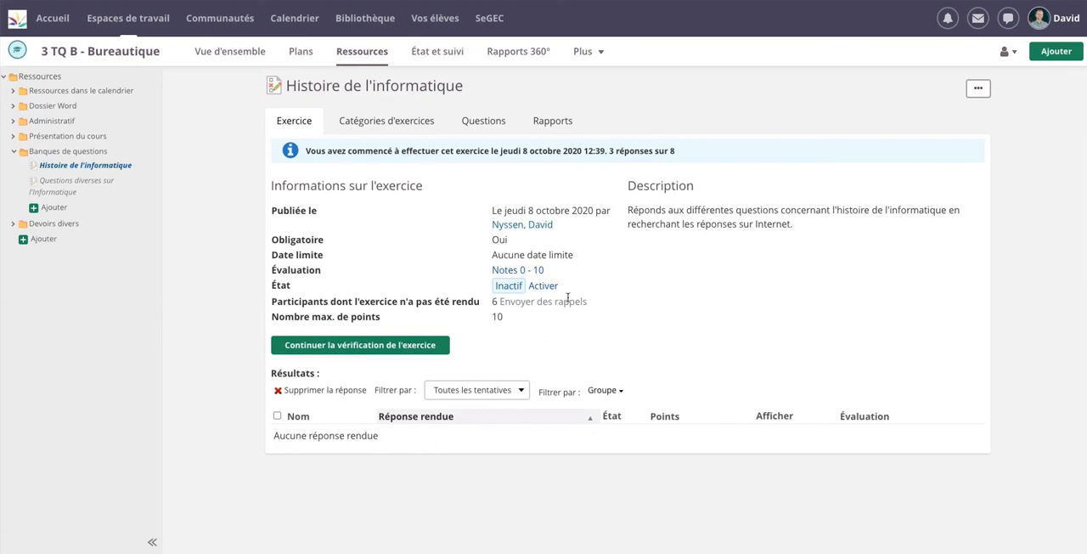
click(544, 287)
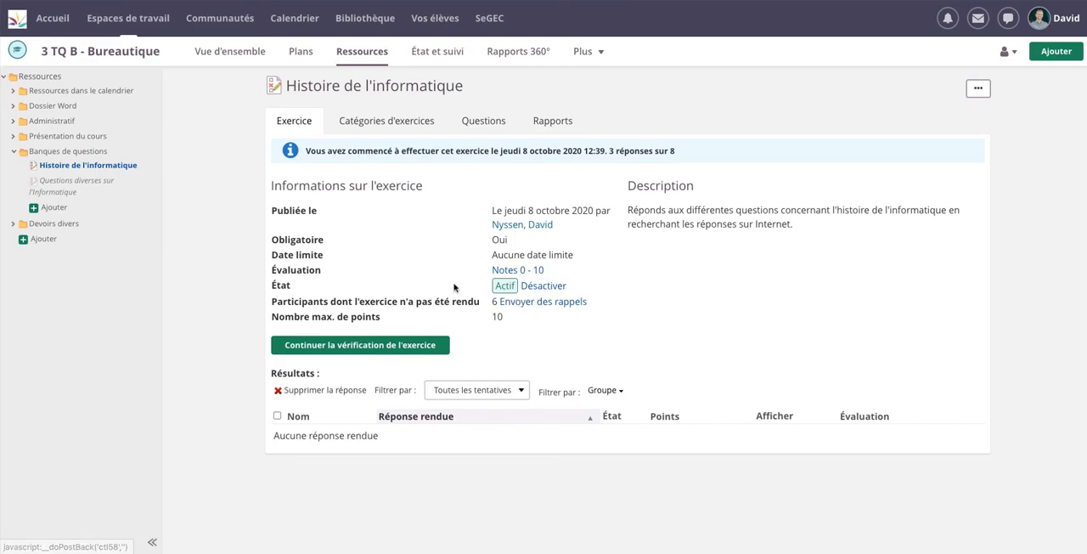
Write the update "Voici un exercice avec des questions à choix multiples" in the course overview's news
click(242, 56)
click(292, 301)
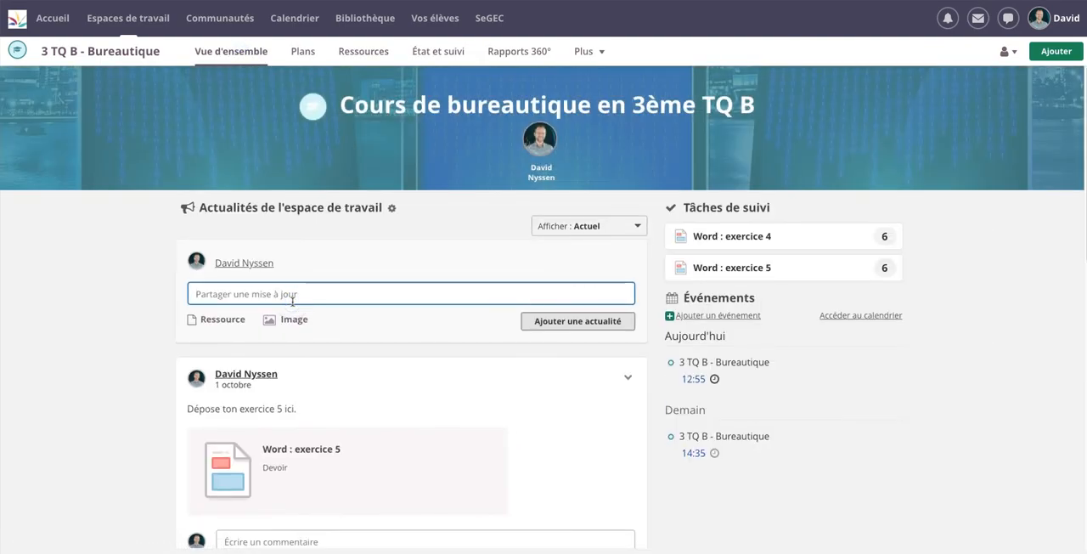
text(Voici)
text(ex)
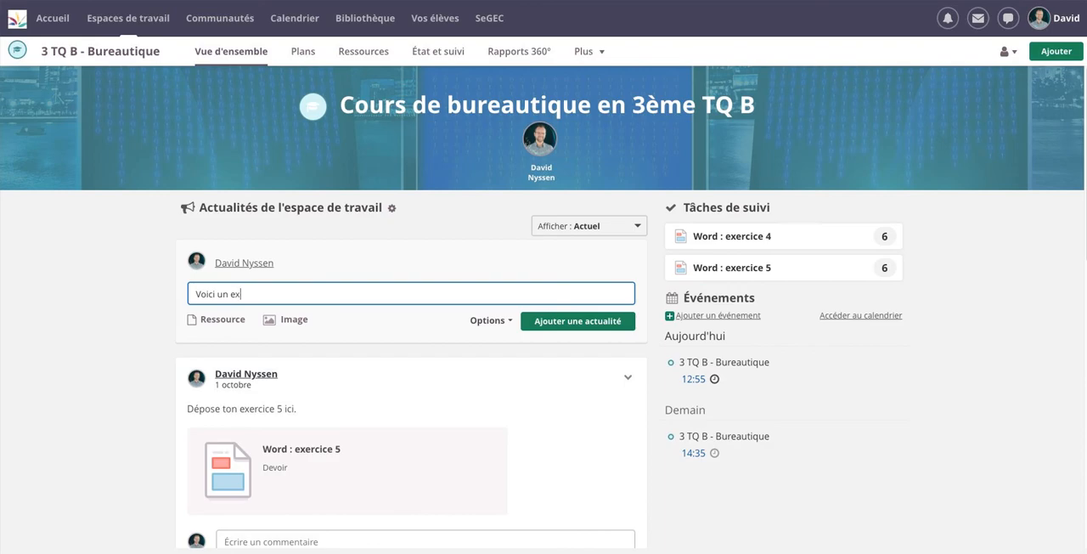
text(ercice avec des questions à )
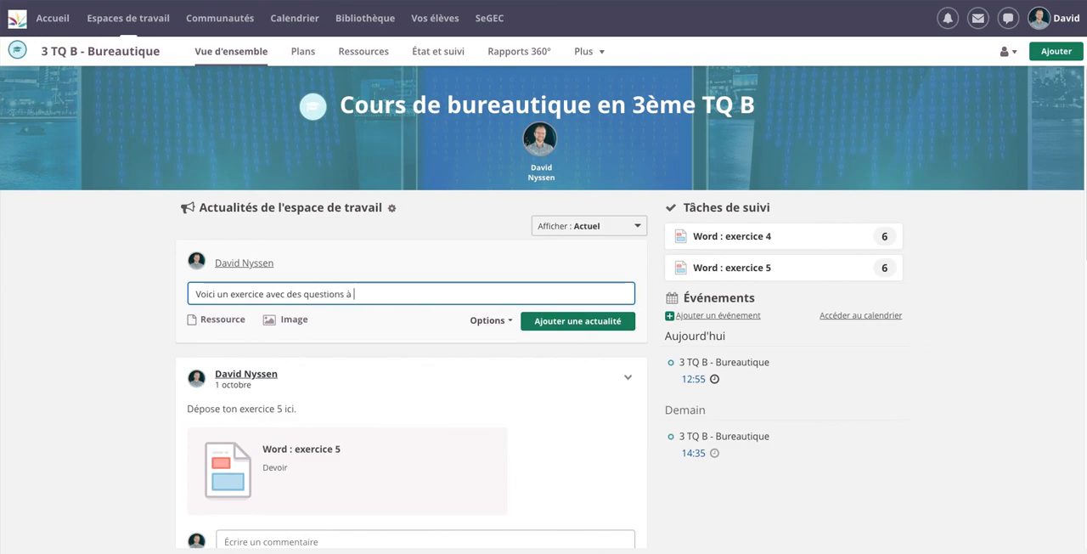
text(choix multiples)
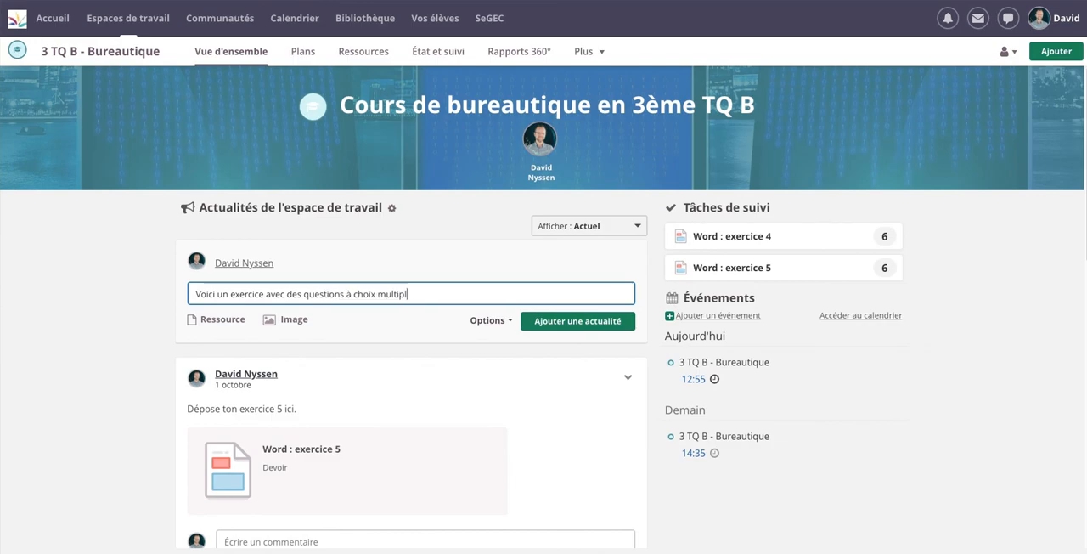
Attach the exercise "Histoire de l'informatique" from the "Banques de questions" folder to the news update
click(225, 327)
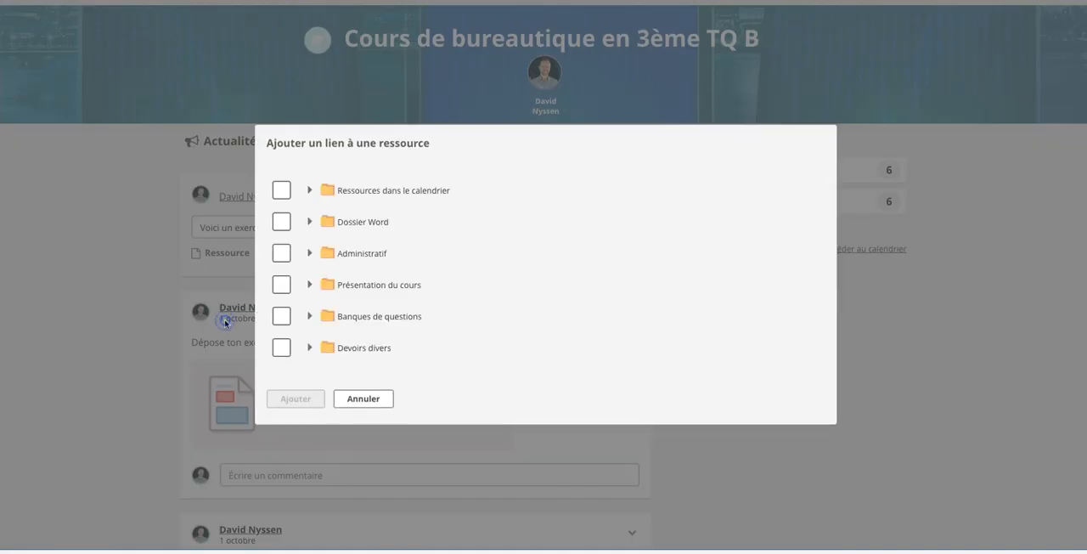
click(309, 316)
click(294, 316)
click(299, 432)
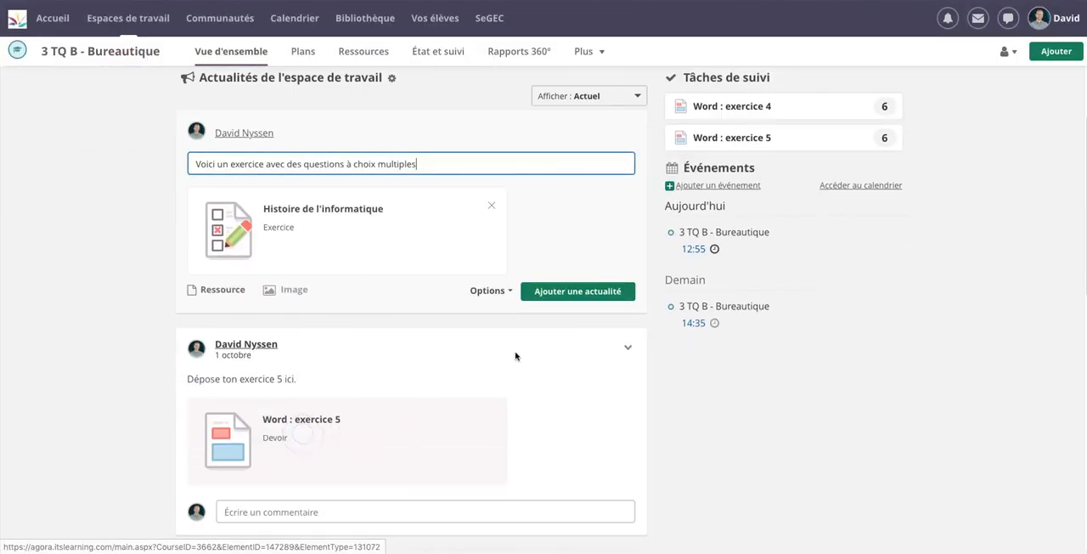